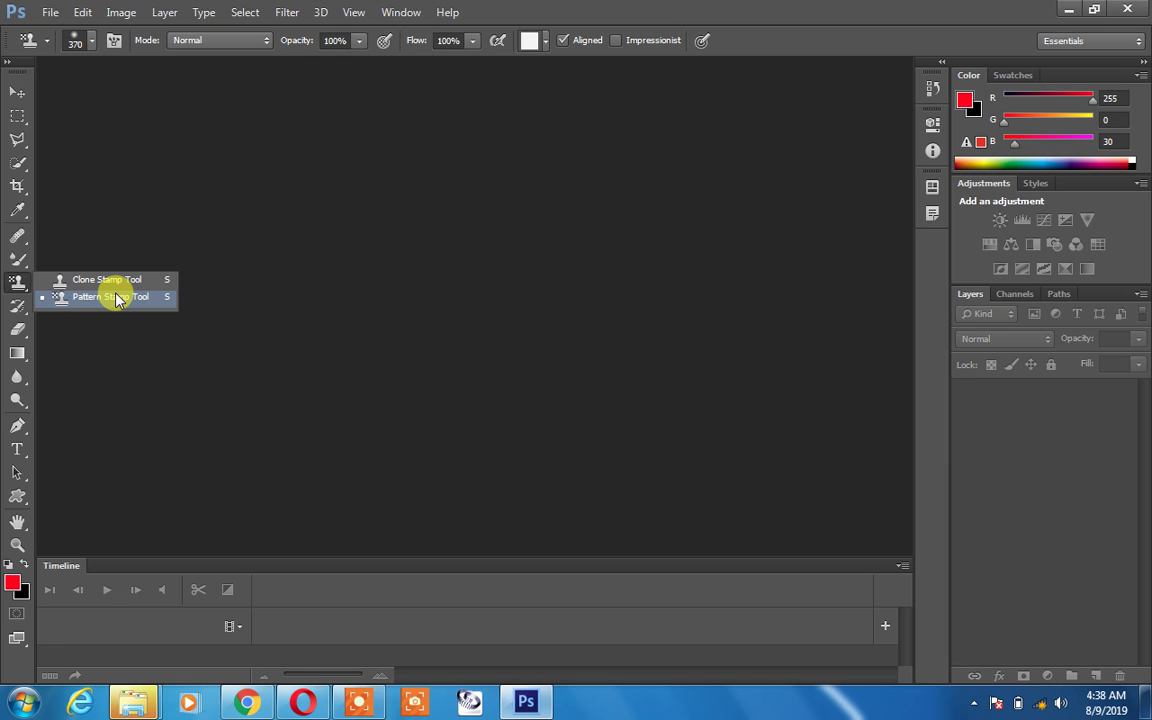
{"action": "left_click", "coordinate": [116, 298]}
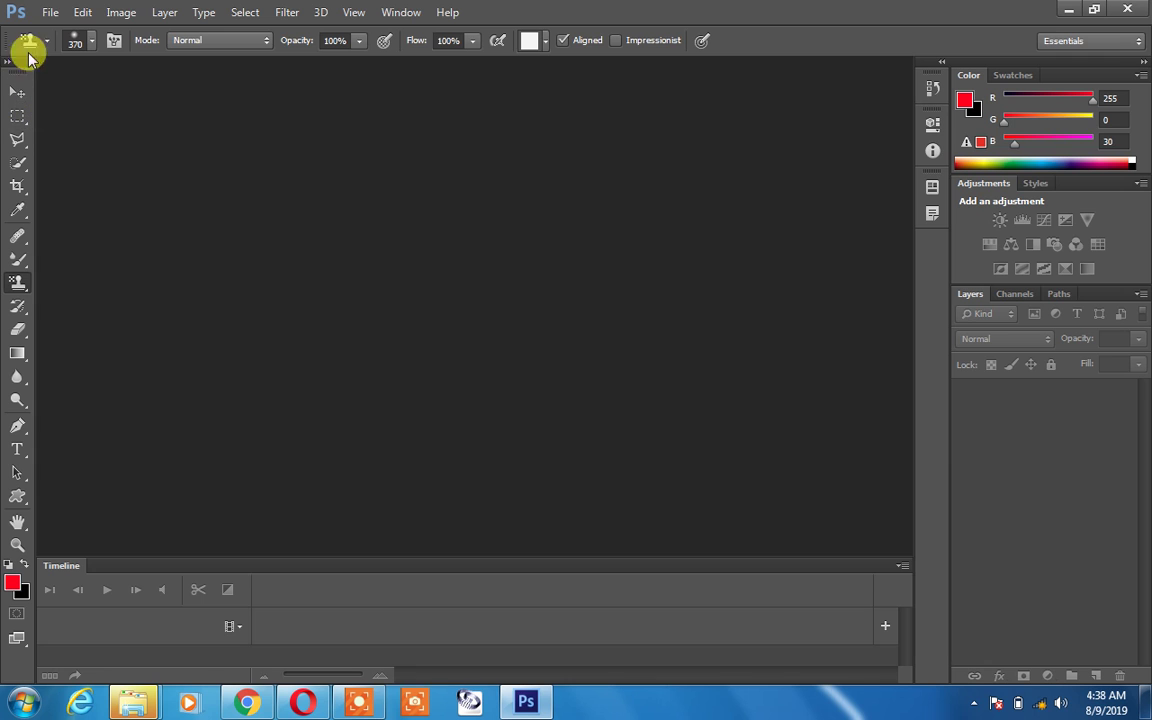
{"action": "left_click", "coordinate": [50, 13]}
{"action": "left_click", "coordinate": [72, 47]}
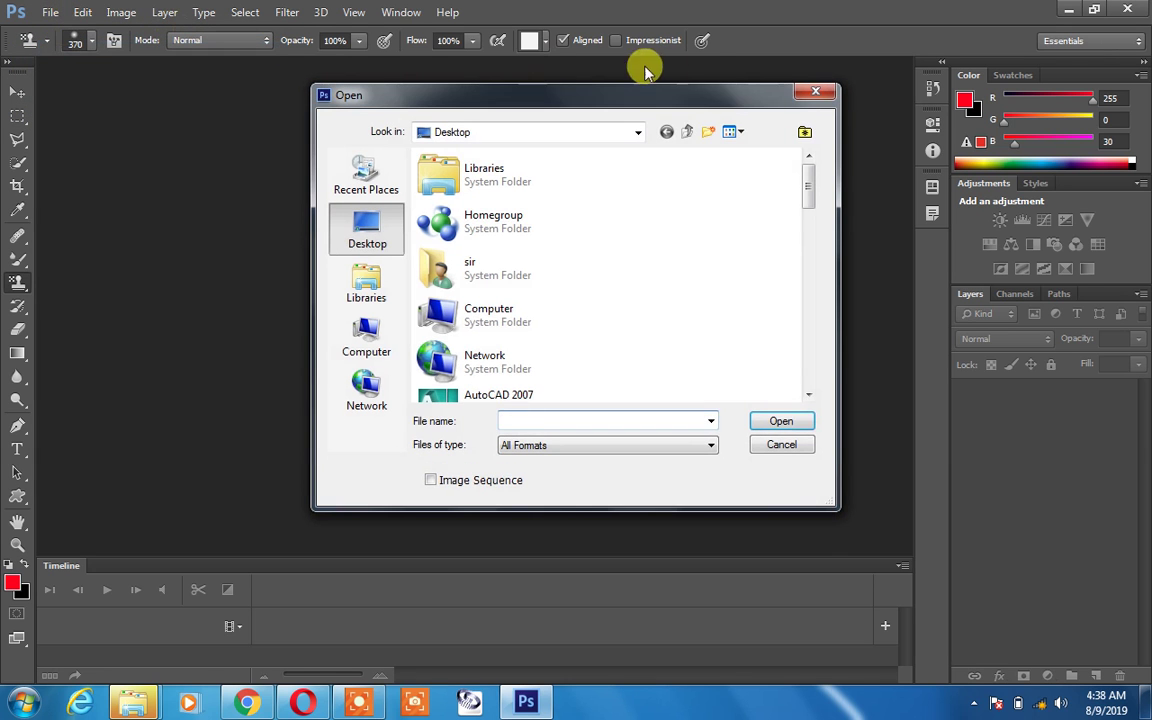
{"action": "left_click", "coordinate": [808, 95]}
Create a 200 × 200 px transparent RGB document at 96 pixels/inch and undock it into a floating window.
{"action": "left_click", "coordinate": [50, 12]}
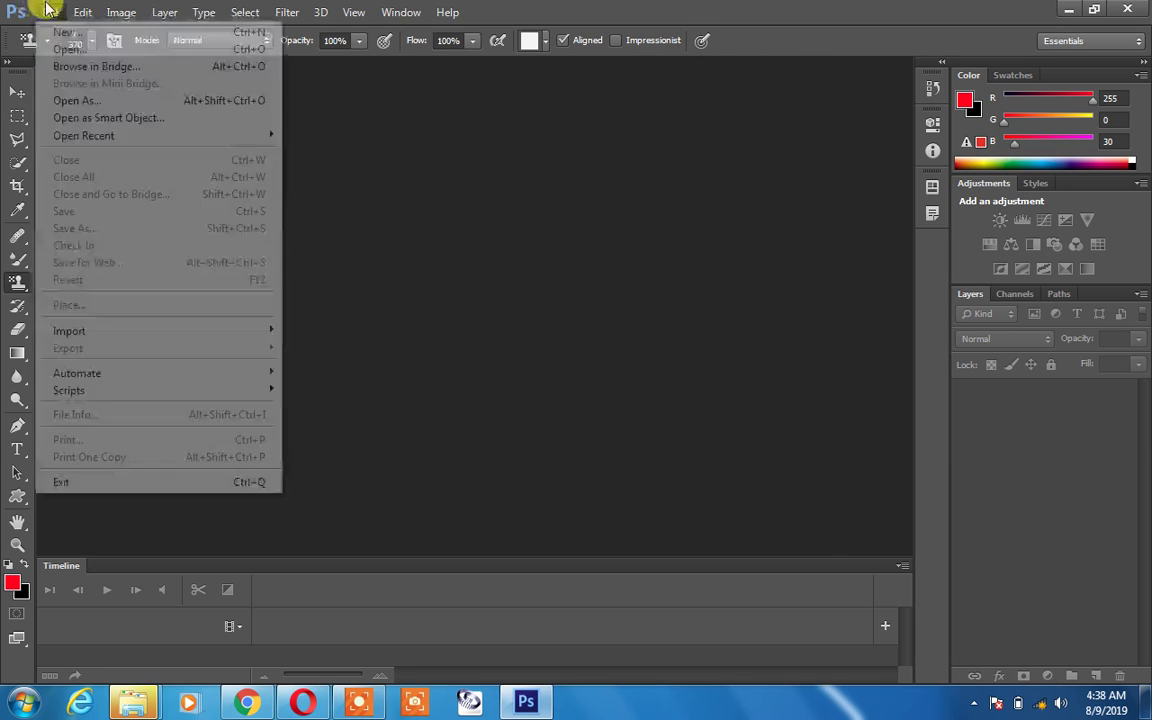
{"action": "left_click", "coordinate": [62, 31]}
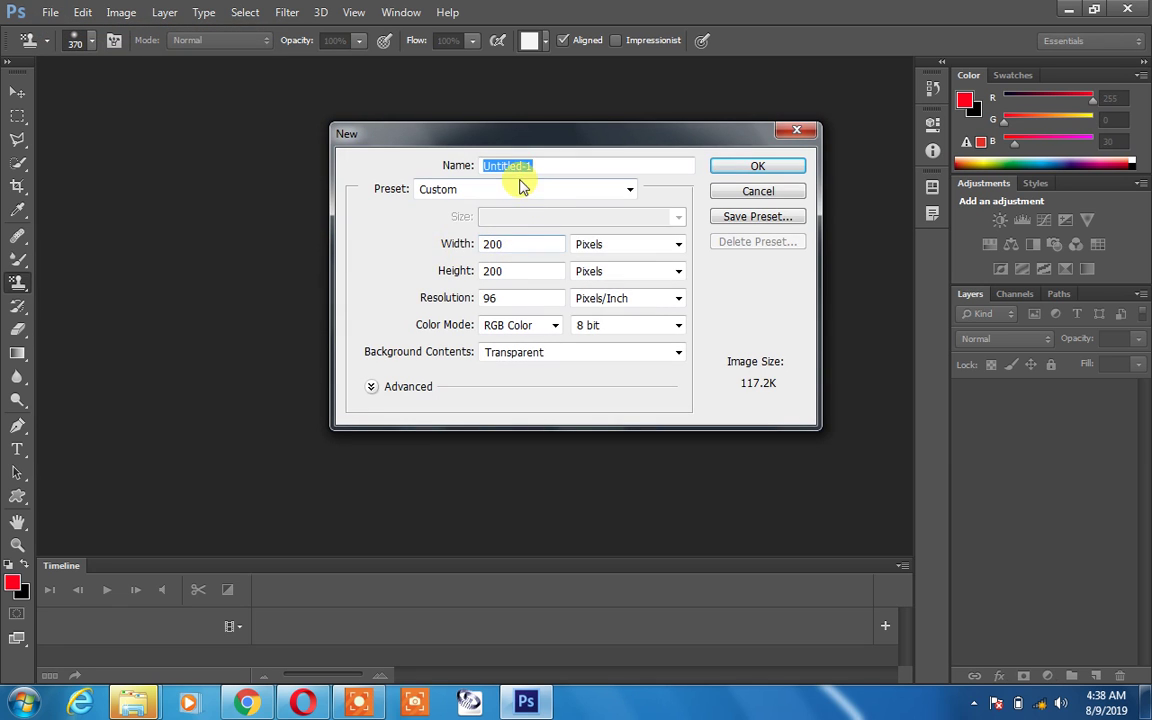
{"action": "left_click", "coordinate": [512, 239]}
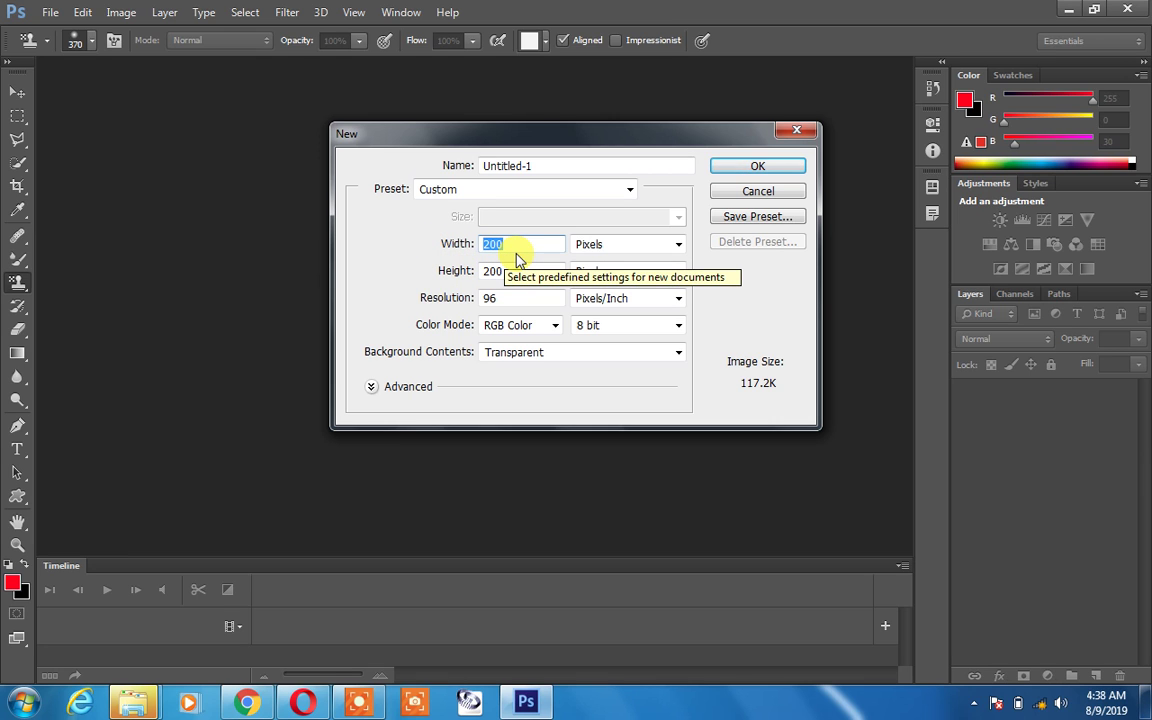
{"action": "left_click", "coordinate": [759, 168]}
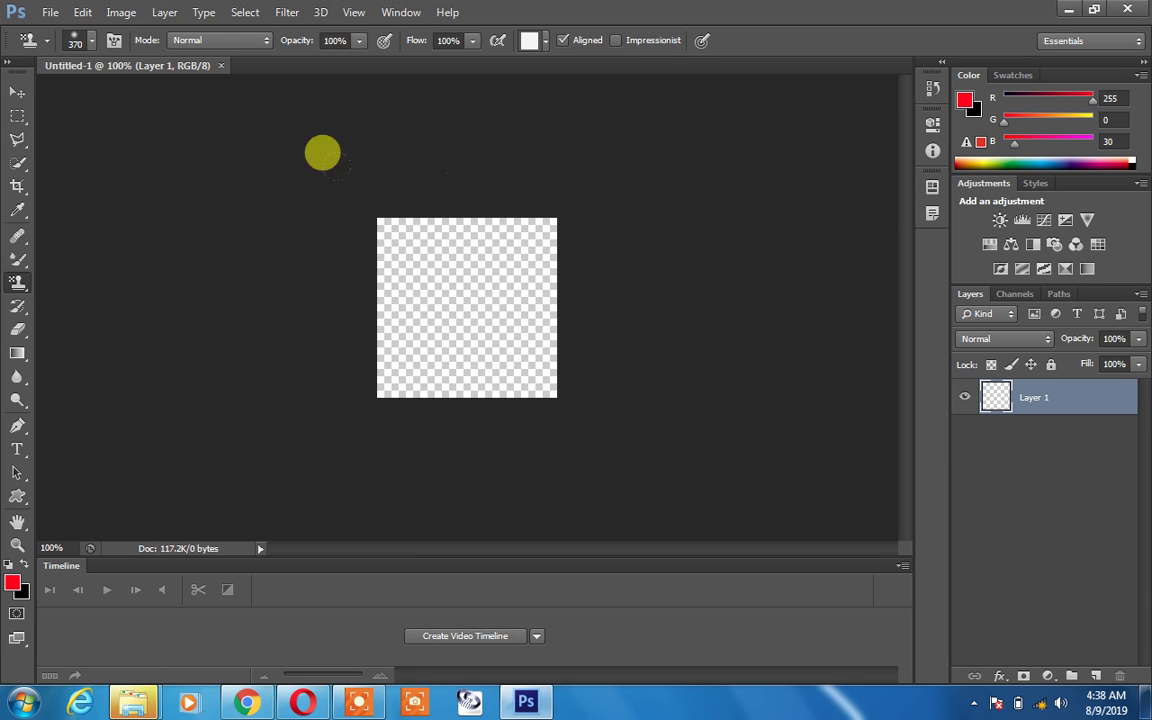
{"action": "left_click_drag", "start_coordinate": [143, 65], "coordinate": [165, 101]}
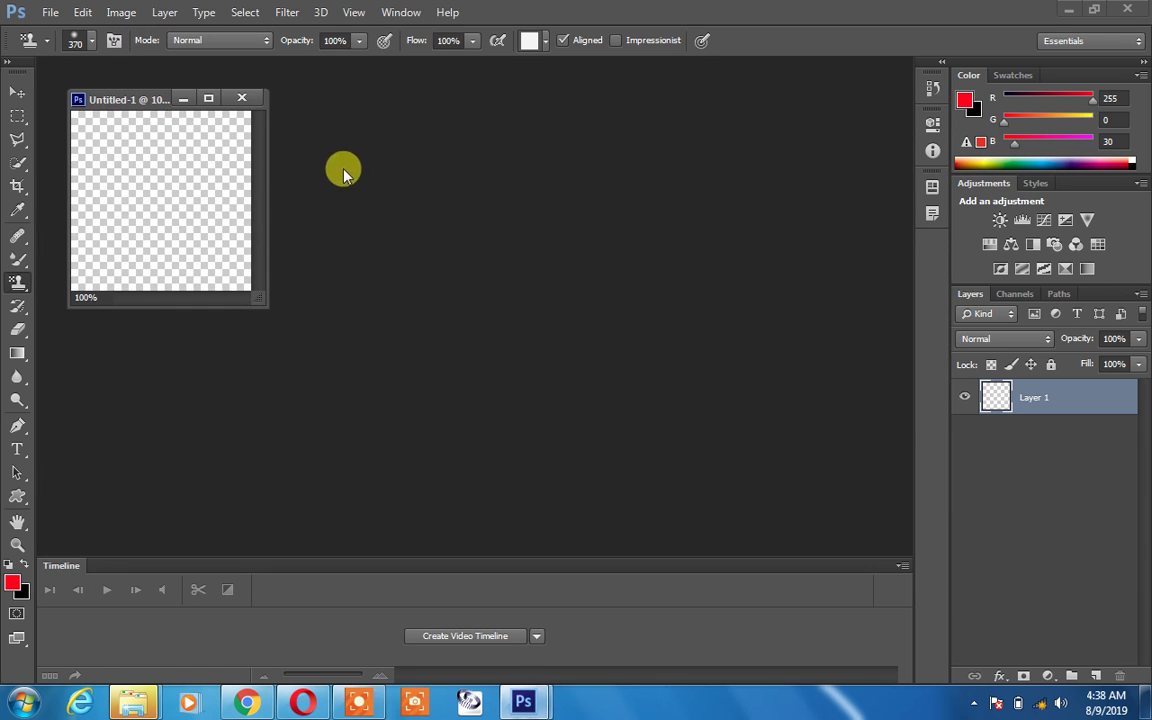
Set the Pattern Stamp brush size to 40 px.
{"action": "right_click", "coordinate": [141, 184]}
{"action": "left_click_drag", "start_coordinate": [175, 222], "coordinate": [204, 222]}
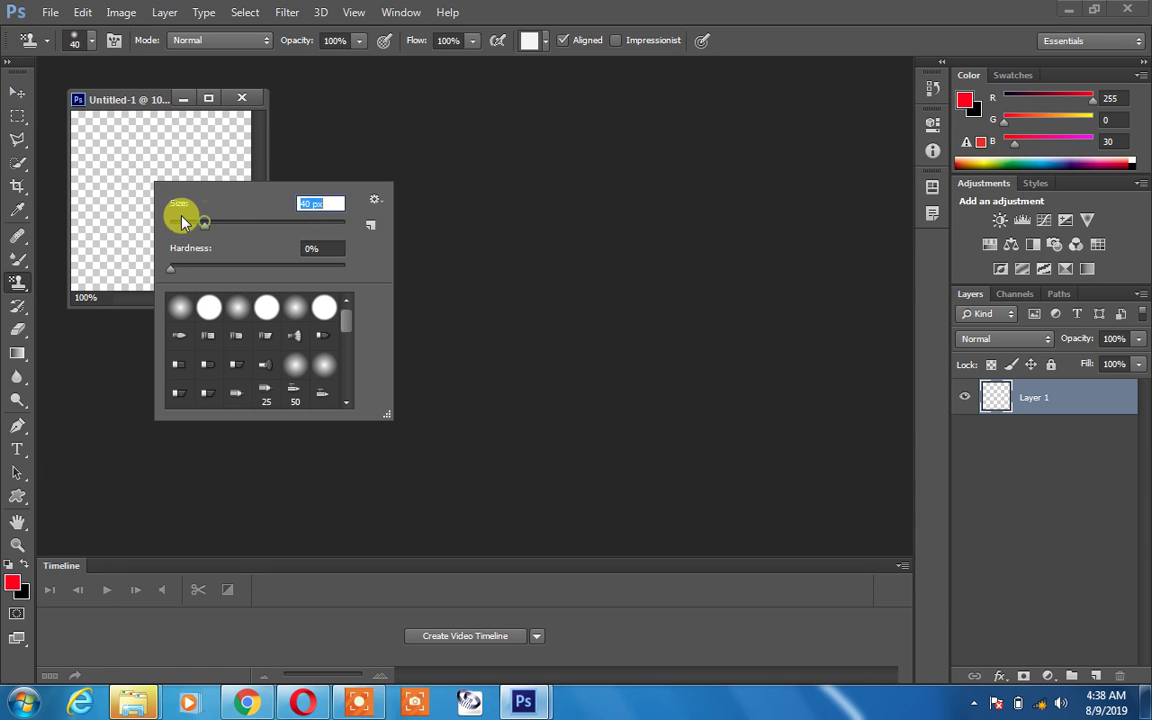
{"action": "left_click", "coordinate": [123, 102]}
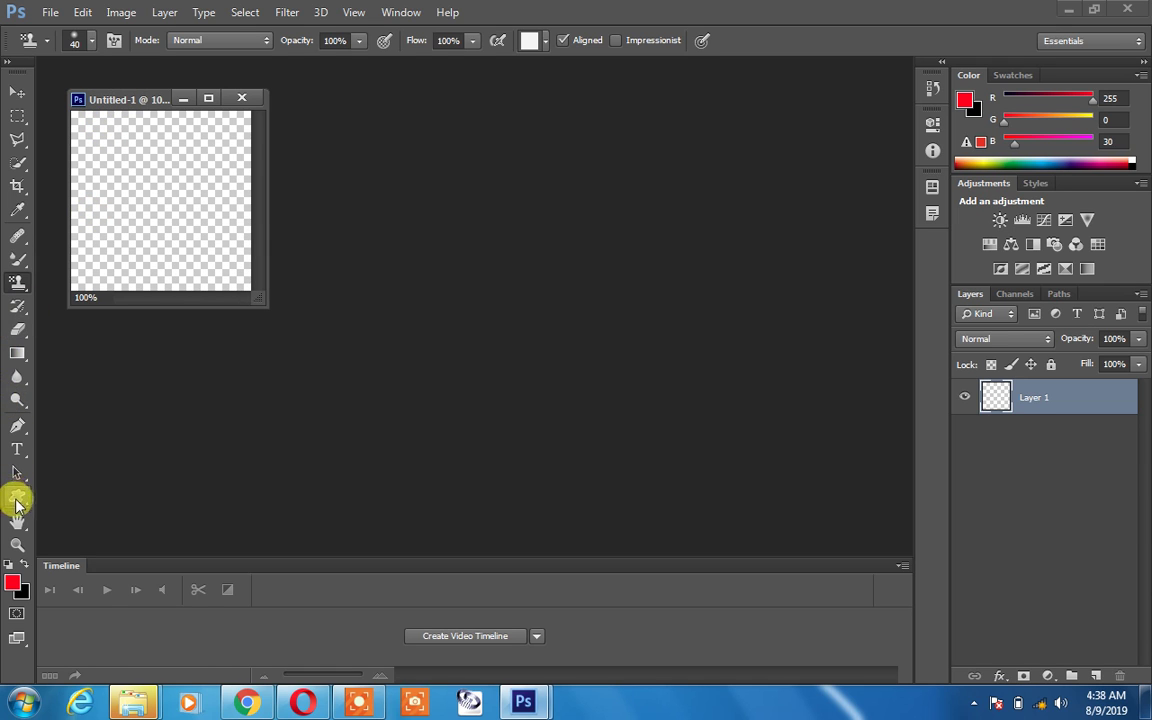
With the Custom Shape tool, draw two red starburst flowers across the canvas's upper half, the first about 67 × 63 px.
{"action": "left_click", "coordinate": [17, 497]}
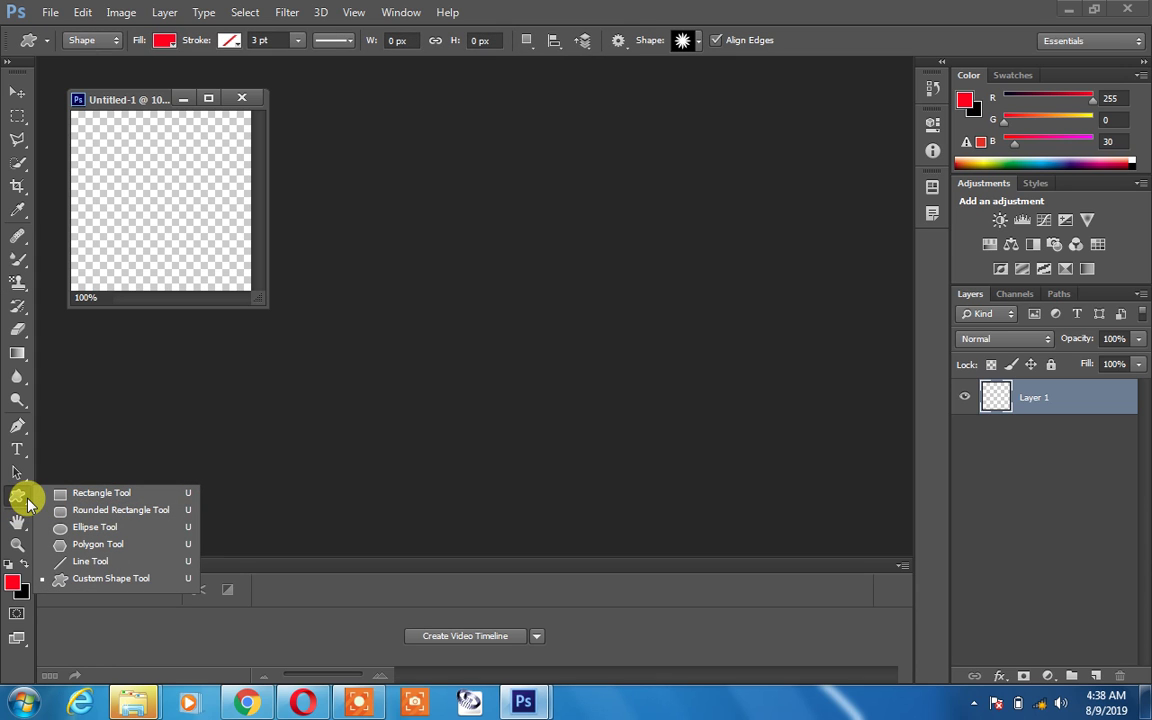
{"action": "left_click", "coordinate": [97, 580]}
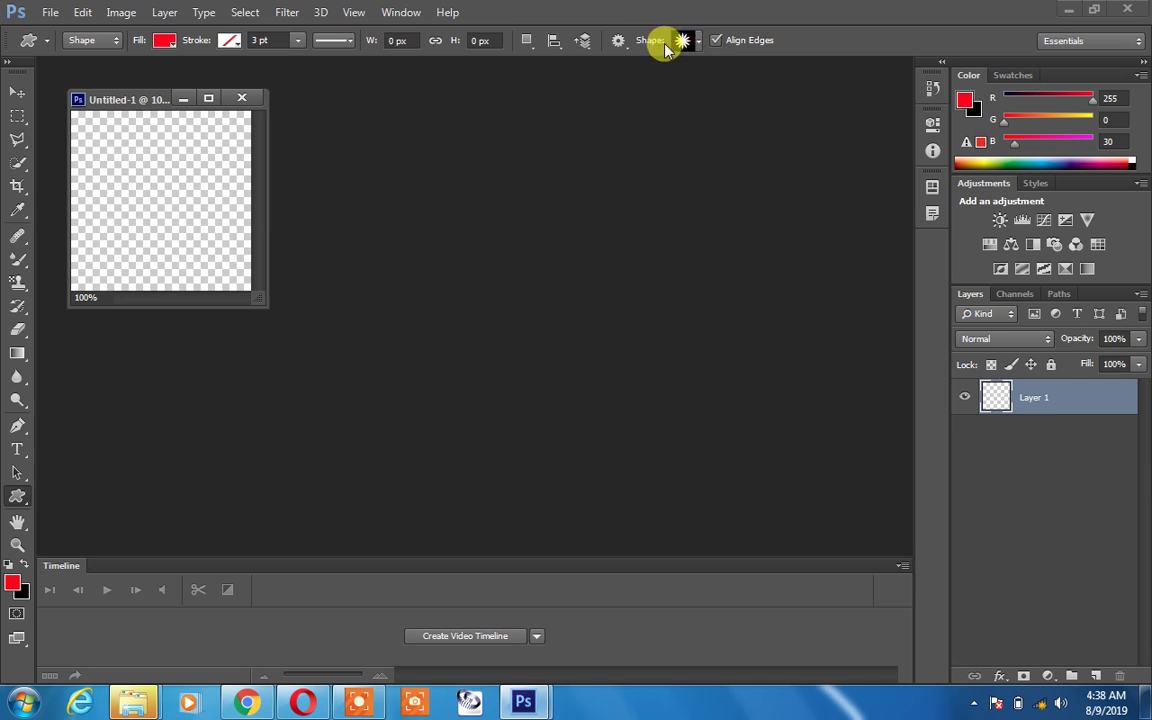
{"action": "left_click", "coordinate": [619, 42]}
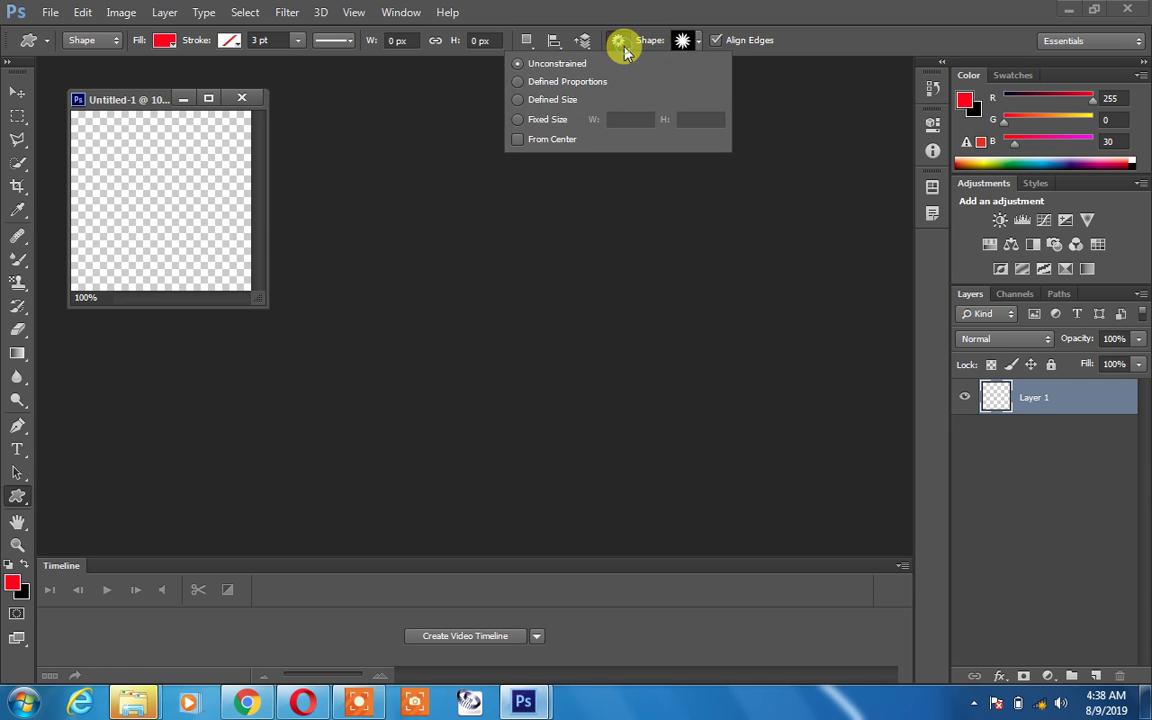
{"action": "left_click", "coordinate": [699, 44]}
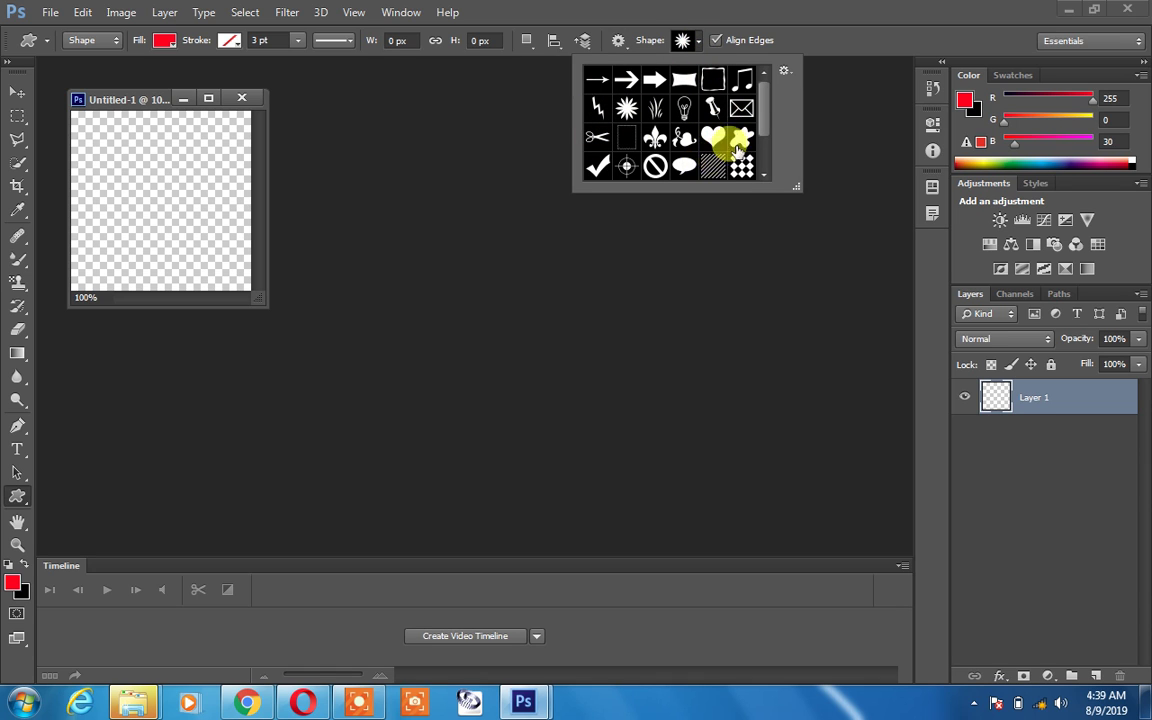
{"action": "mouse_move", "coordinate": [758, 101]}
{"action": "left_mouse_down"}
{"action": "mouse_move", "coordinate": [765, 163]}
{"action": "mouse_move", "coordinate": [765, 100]}
{"action": "left_mouse_up"}
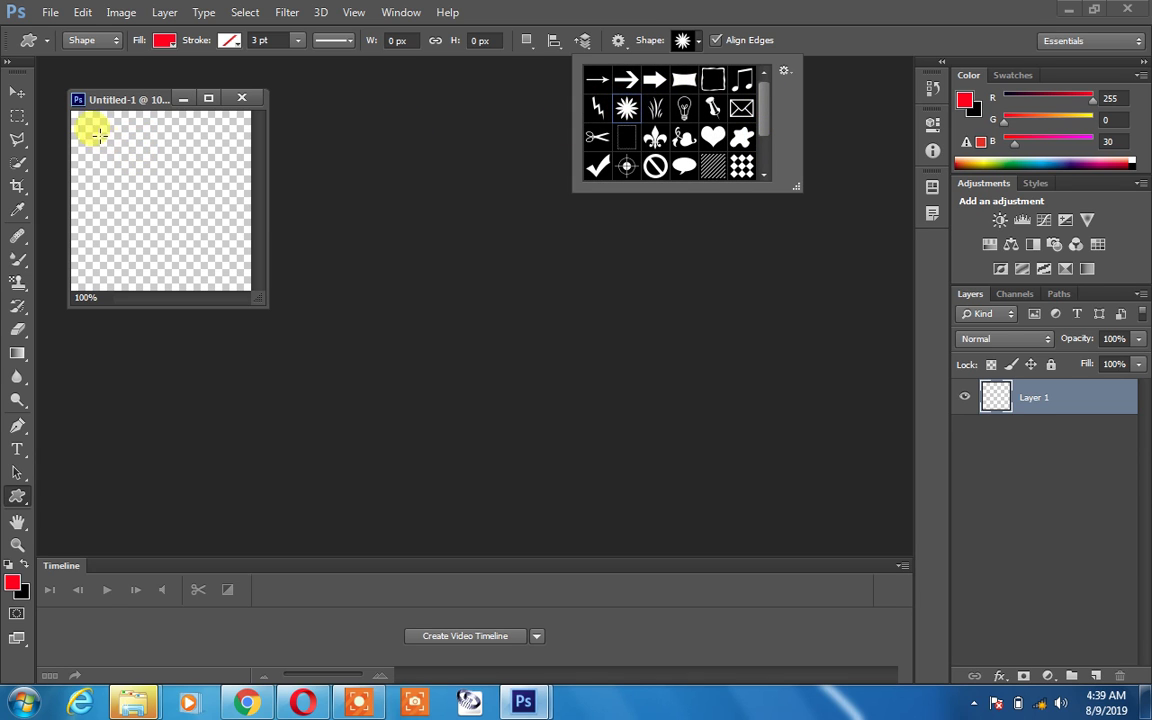
{"action": "left_click", "coordinate": [78, 114]}
{"action": "left_click_drag", "start_coordinate": [78, 115], "coordinate": [145, 178]}
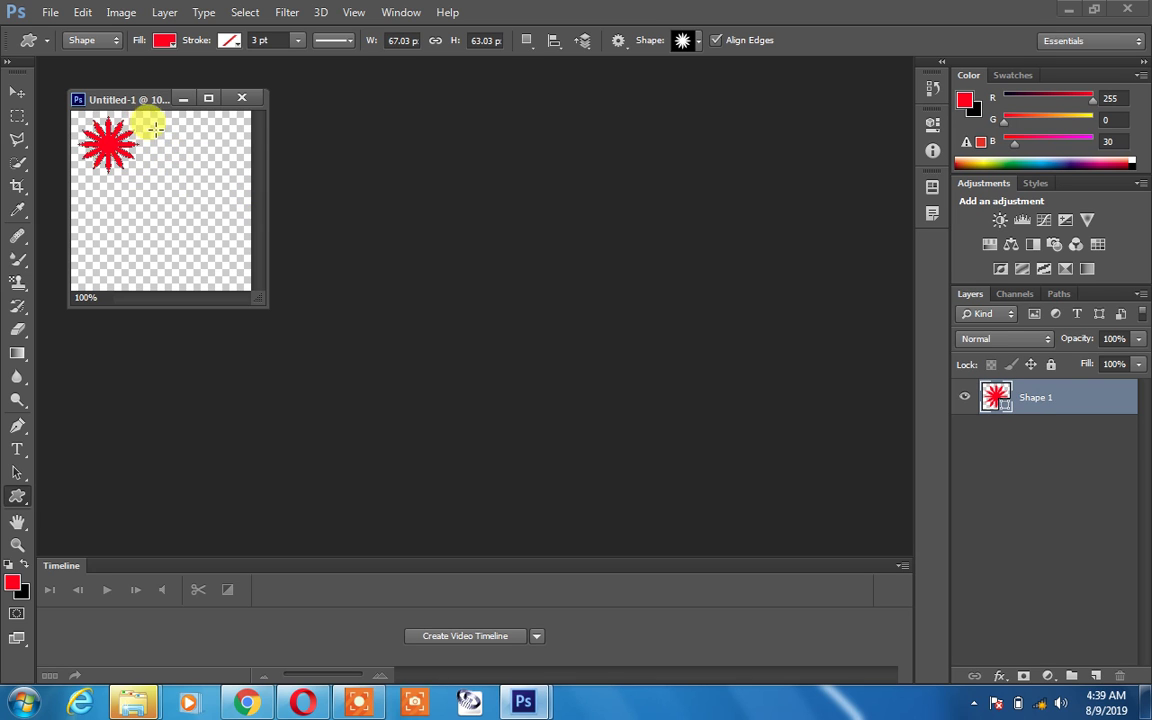
{"action": "left_click_drag", "start_coordinate": [161, 128], "coordinate": [184, 152]}
Duplicate the second starburst twice and arrange the shapes so the canvas's lower-left and lower-right areas each hold one.
{"action": "left_click", "coordinate": [17, 92]}
{"action": "left_click", "coordinate": [222, 215]}
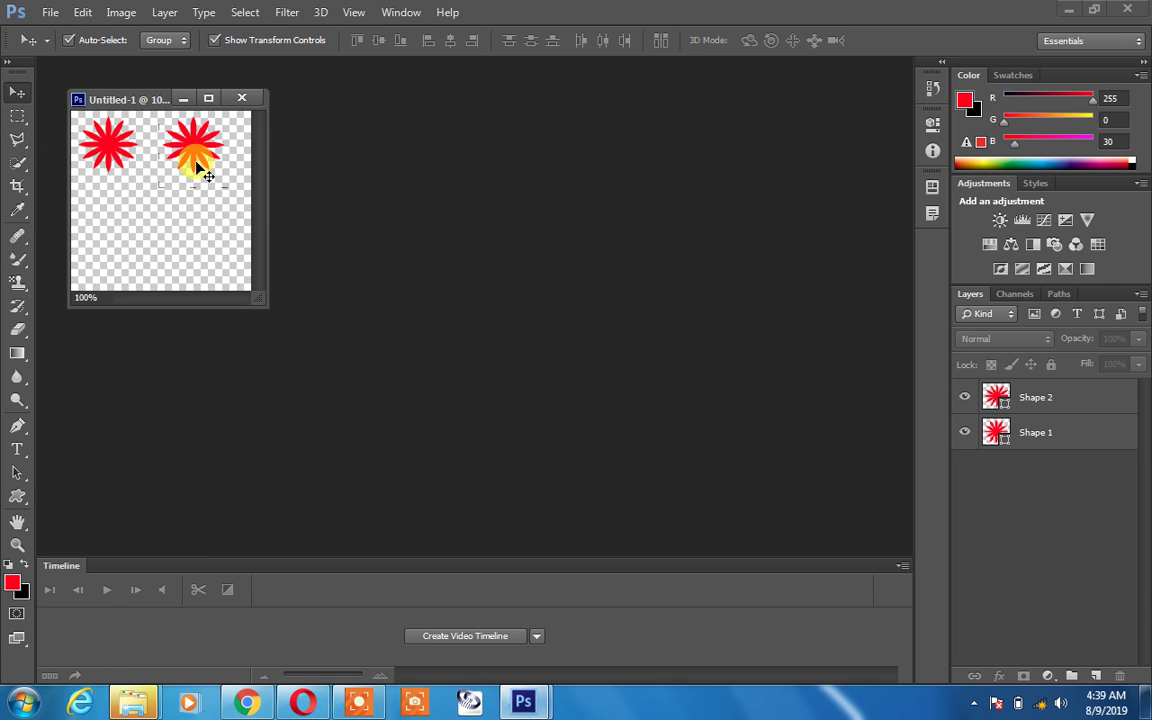
{"action": "left_click_drag", "start_coordinate": [200, 172], "coordinate": [216, 141]}
{"action": "key", "text": "ctrl+j"}
{"action": "key", "text": "ctrl+t"}
{"action": "left_click", "coordinate": [904, 40]}
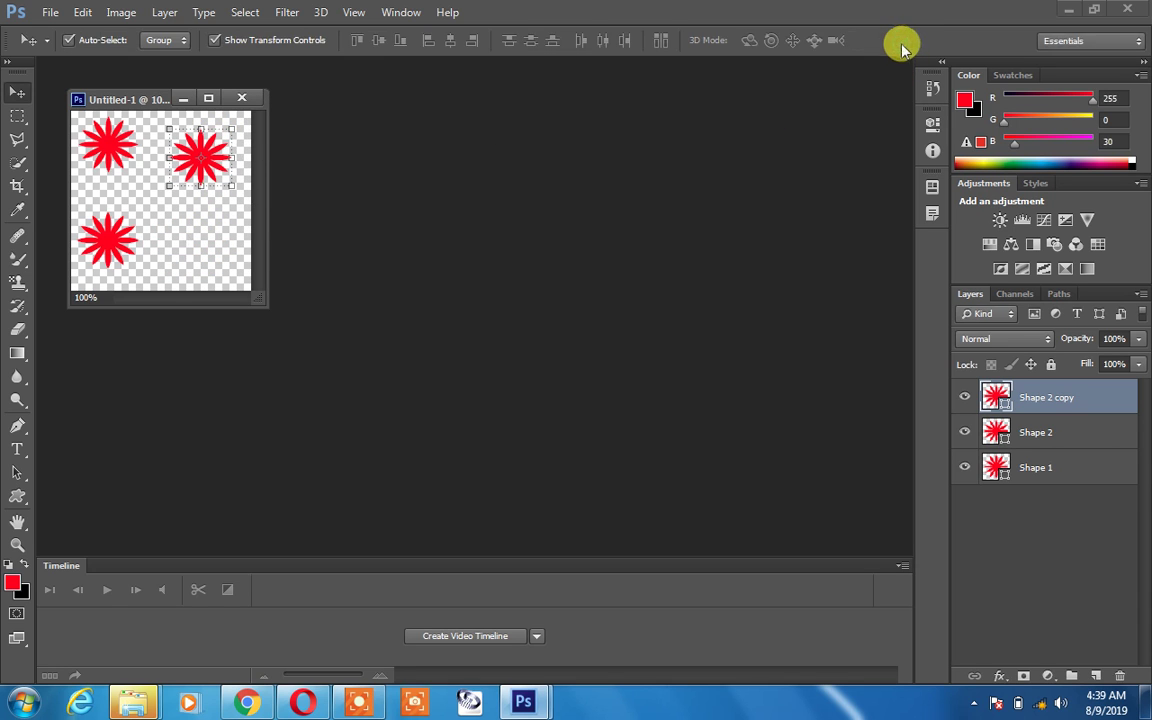
{"action": "key", "text": "ctrl+j"}
{"action": "left_click_drag", "start_coordinate": [222, 165], "coordinate": [222, 277]}
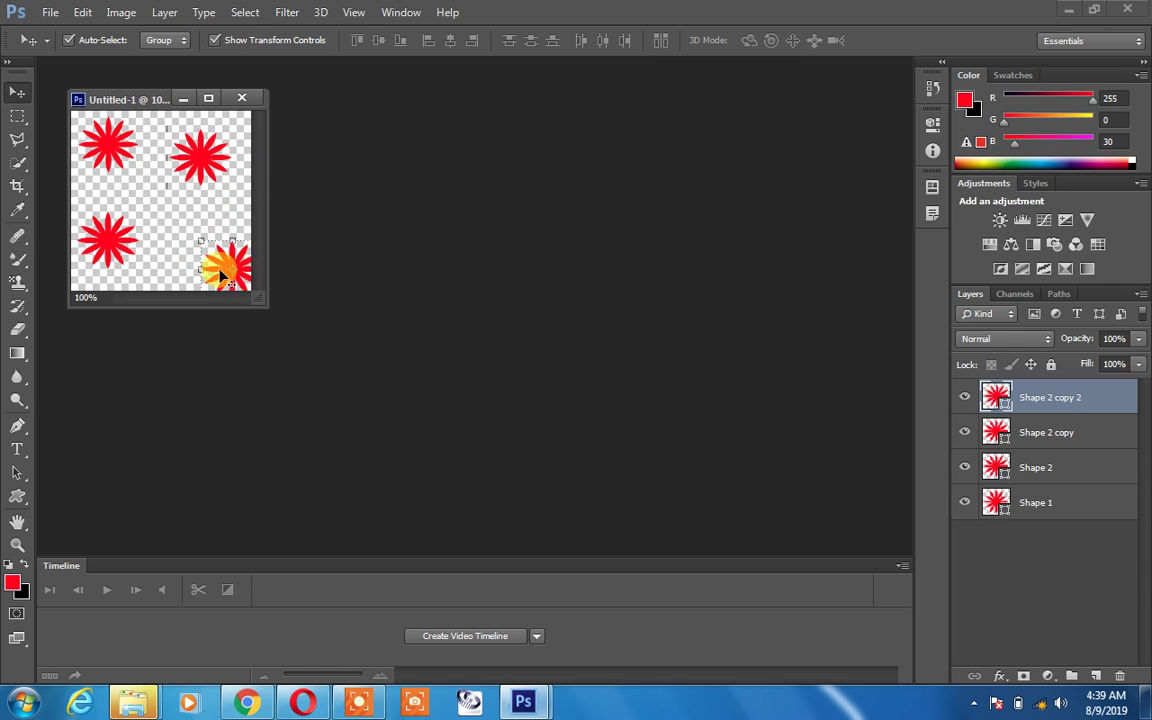
Move the upper-left, lower-left and upper-right starbursts outward so the canvas corners crop them.
{"action": "left_click_drag", "start_coordinate": [130, 253], "coordinate": [110, 276]}
{"action": "left_click_drag", "start_coordinate": [116, 148], "coordinate": [92, 132]}
{"action": "left_click_drag", "start_coordinate": [197, 159], "coordinate": [242, 262]}
Duplicate a starburst and enlarge the copy to about 259% width and 231% height in the canvas centre.
{"action": "key", "text": "ctrl+j"}
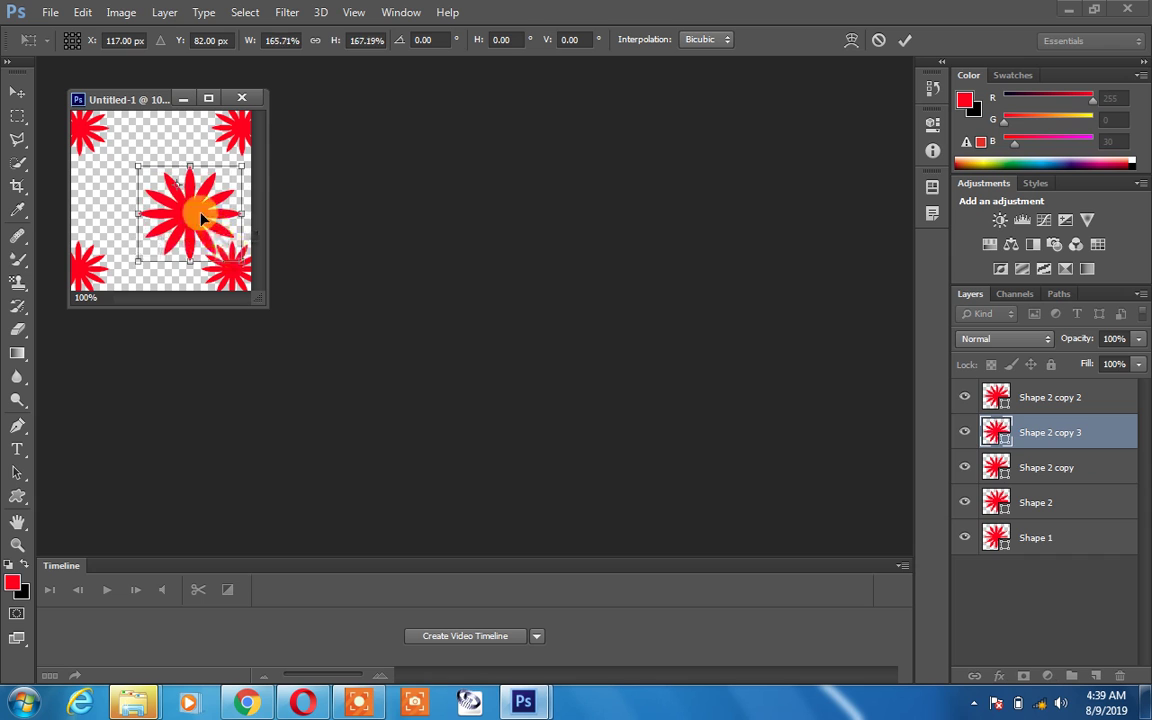
{"action": "left_click_drag", "start_coordinate": [135, 157], "coordinate": [86, 128]}
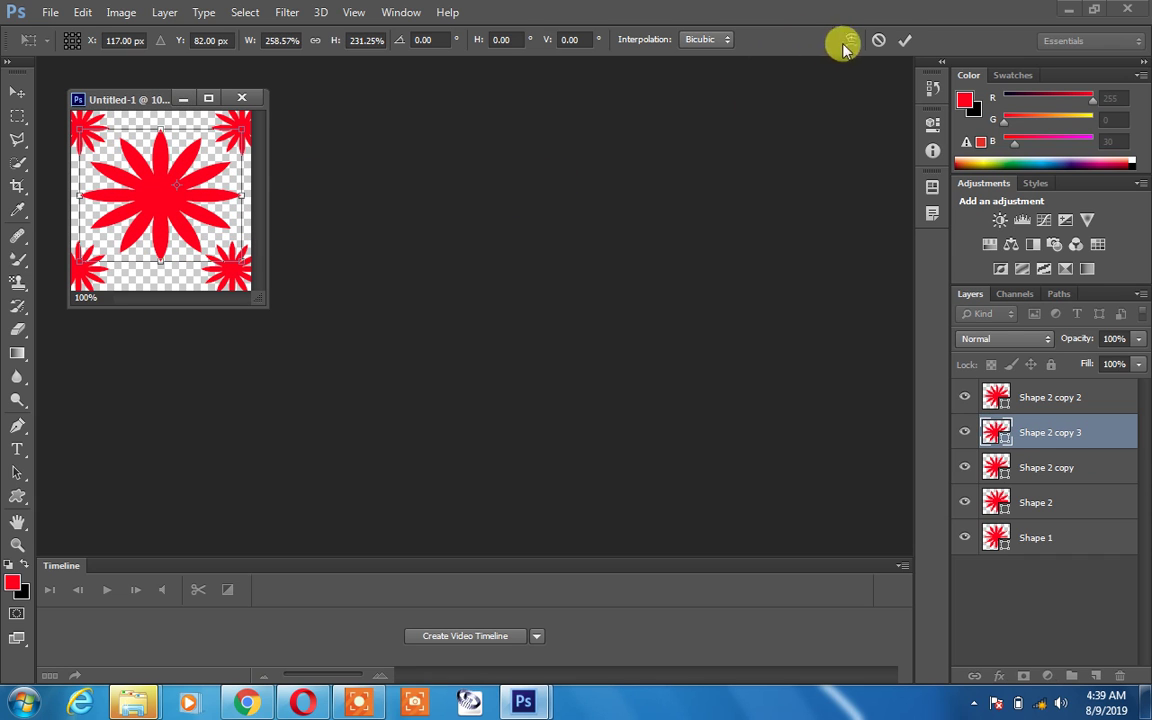
{"action": "left_click", "coordinate": [905, 40]}
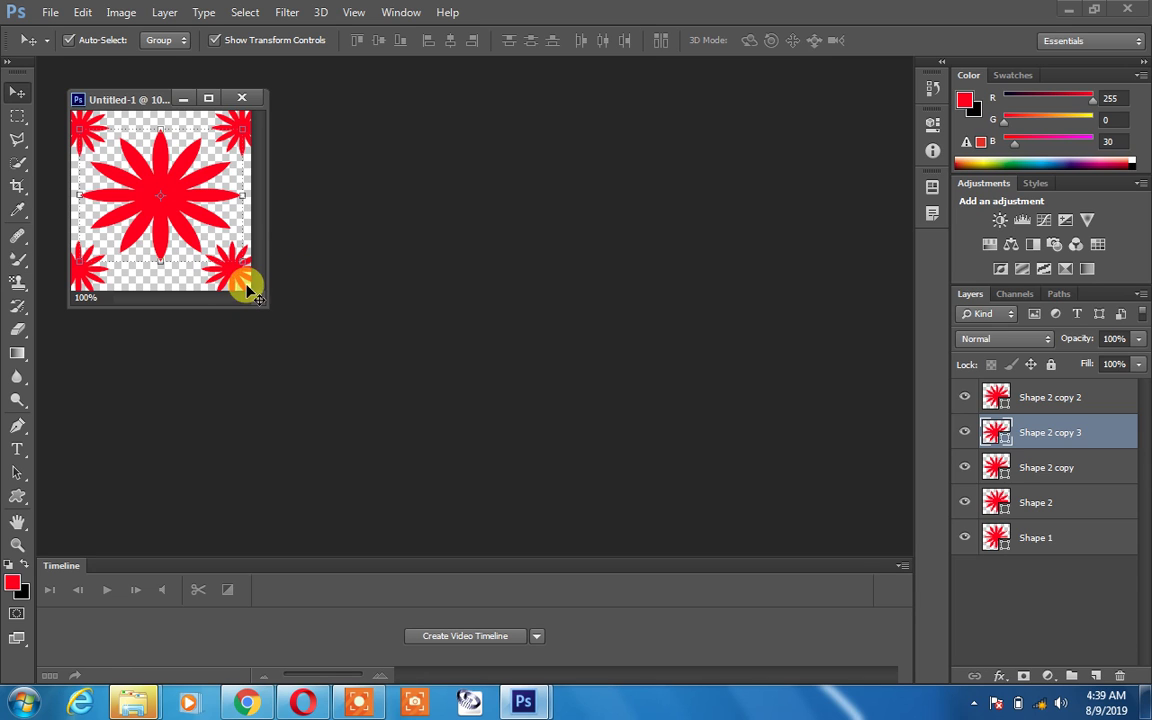
Select the whole canvas with a rectangular marquee and define it as a pattern named "my design".
{"action": "left_click", "coordinate": [20, 115]}
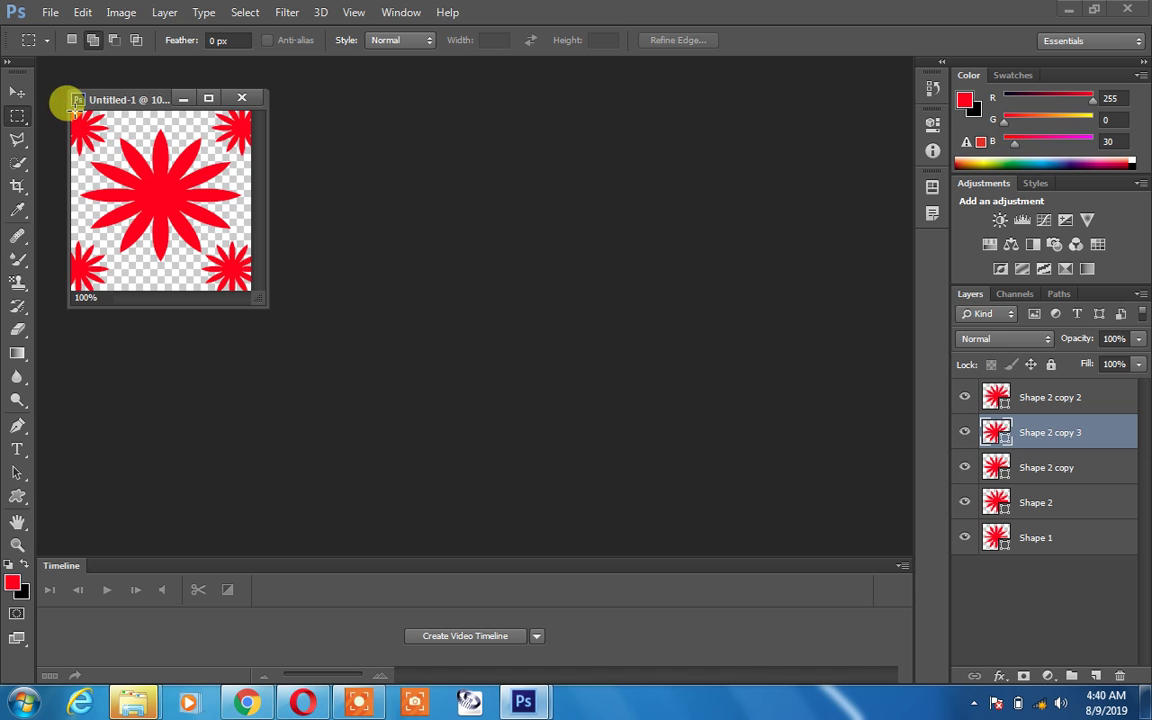
{"action": "left_click_drag", "start_coordinate": [70, 108], "coordinate": [249, 290]}
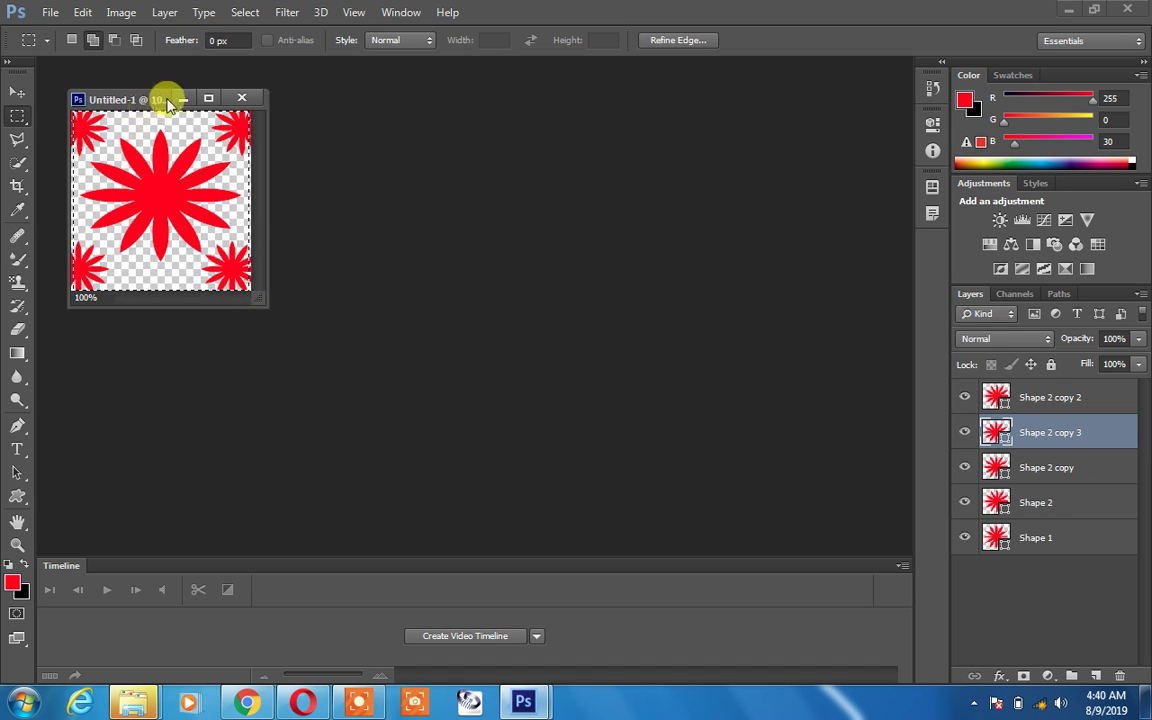
{"action": "left_click_drag", "start_coordinate": [154, 98], "coordinate": [497, 276]}
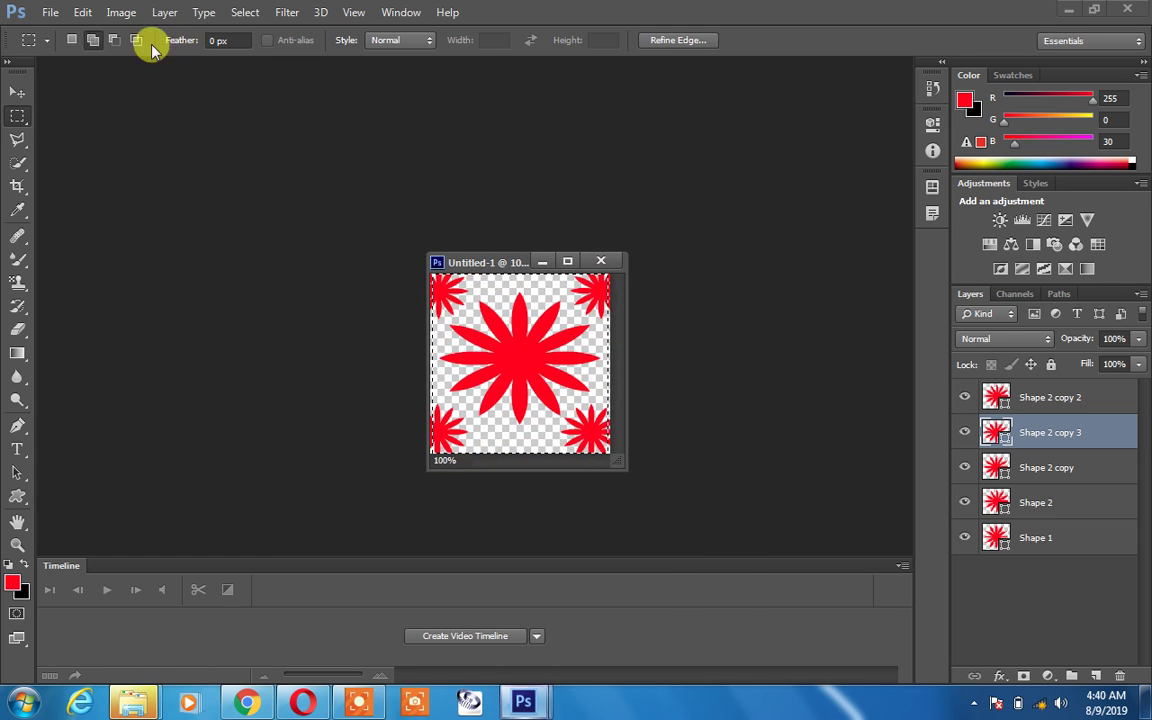
{"action": "left_click", "coordinate": [85, 13]}
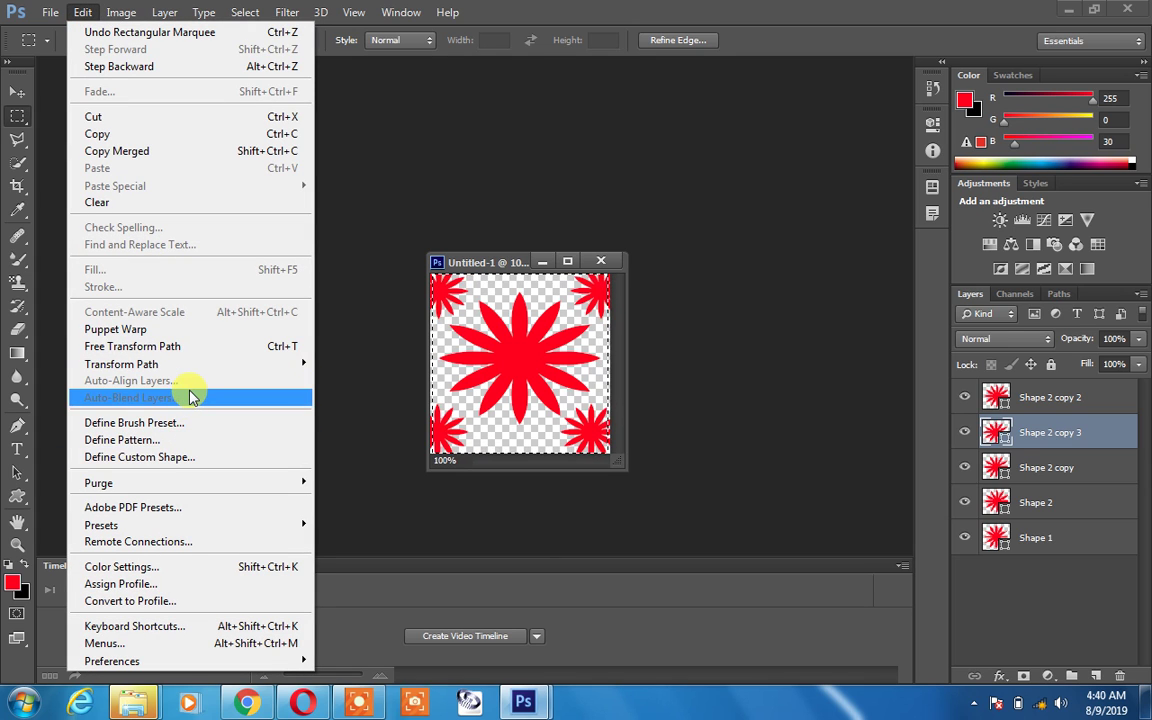
{"action": "left_click", "coordinate": [122, 441]}
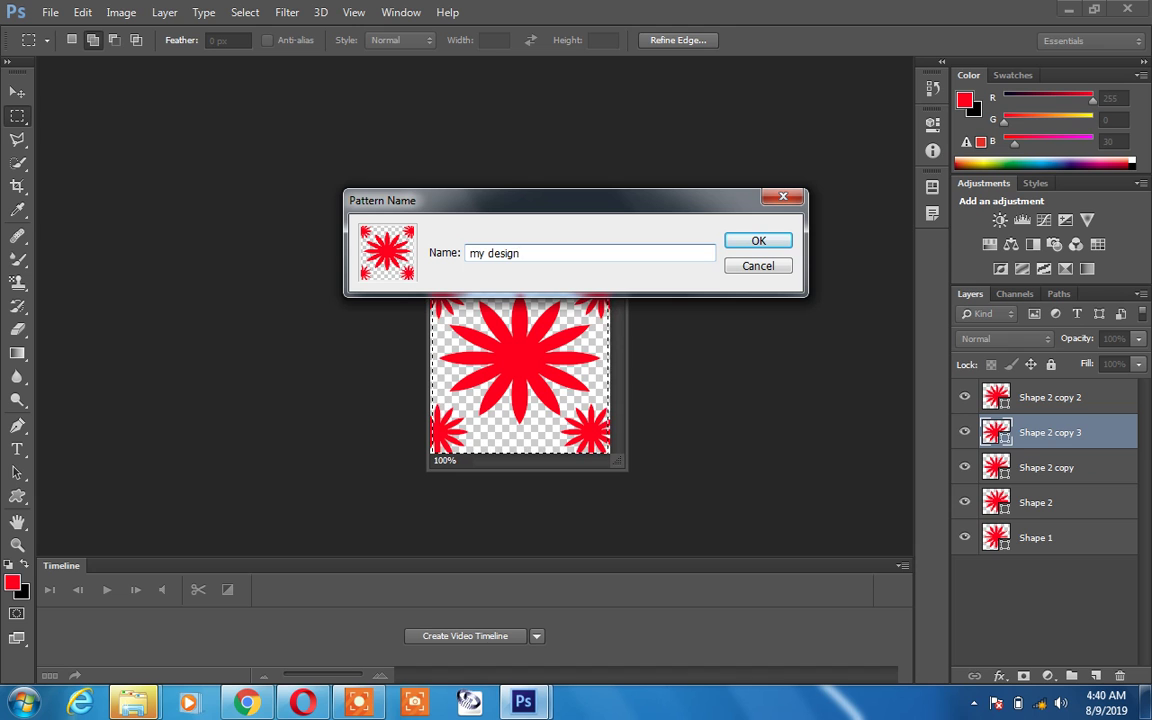
{"action": "left_click", "coordinate": [768, 242]}
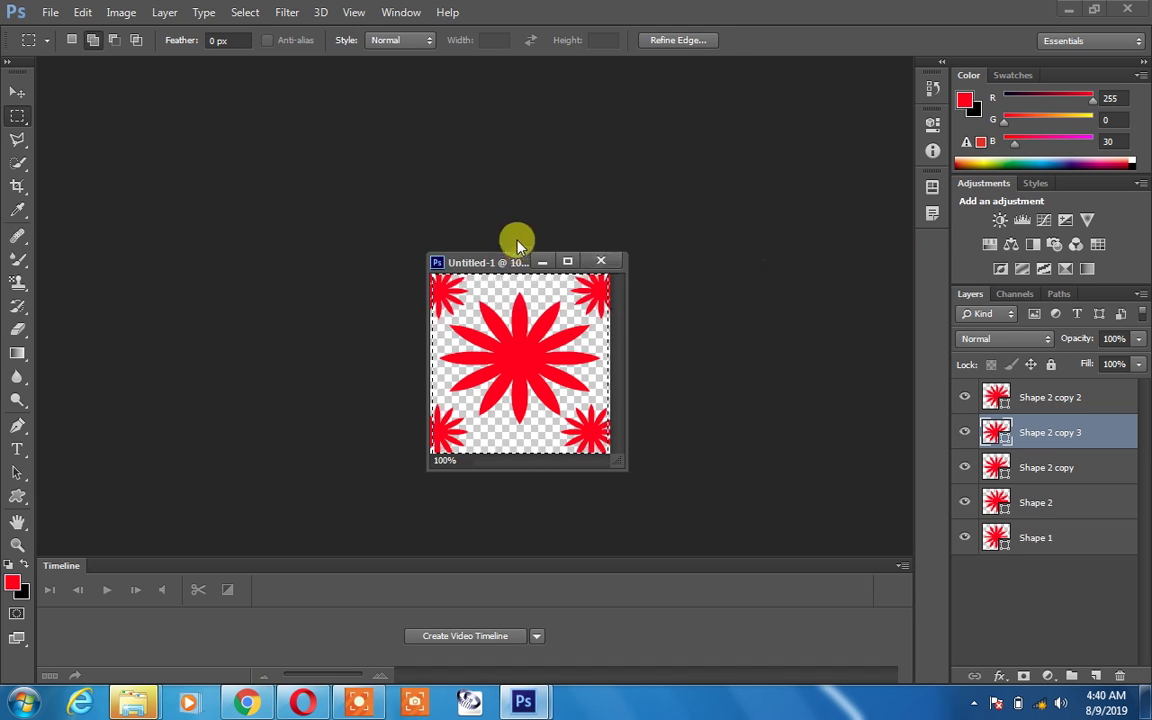
Close the flower document without saving and create a 600 × 600 px transparent document at 96 pixels/inch.
{"action": "left_click", "coordinate": [600, 263]}
{"action": "left_click", "coordinate": [573, 270]}
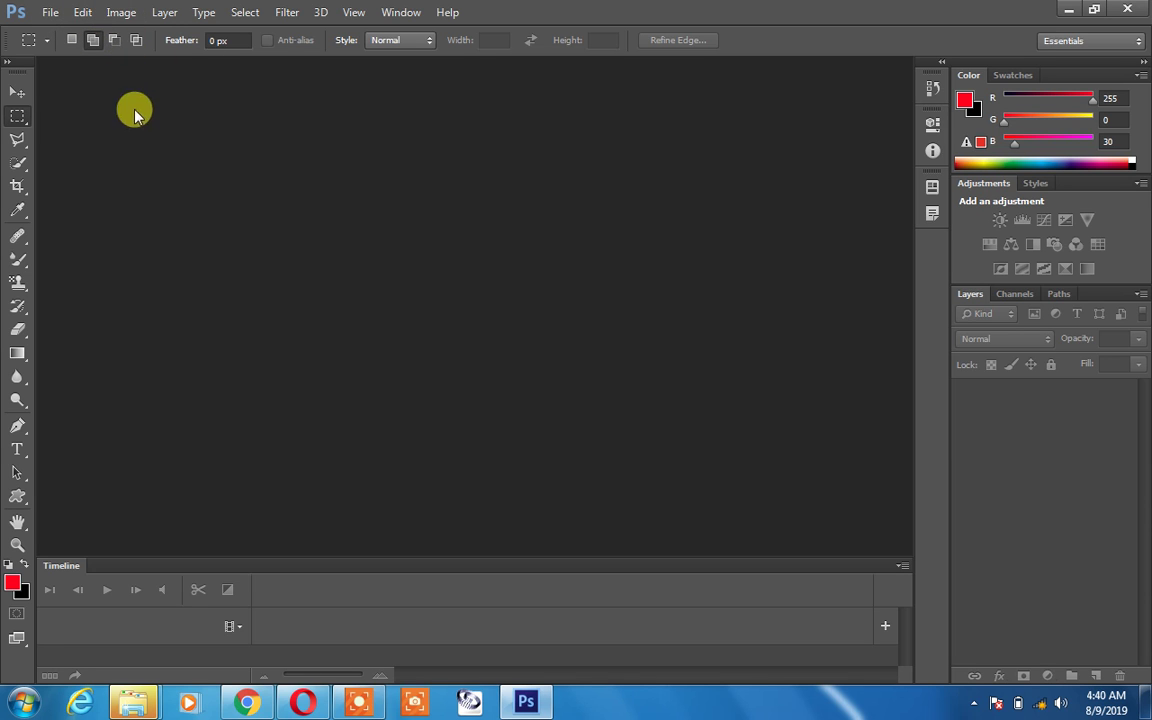
{"action": "left_click", "coordinate": [52, 14]}
{"action": "left_click", "coordinate": [62, 33]}
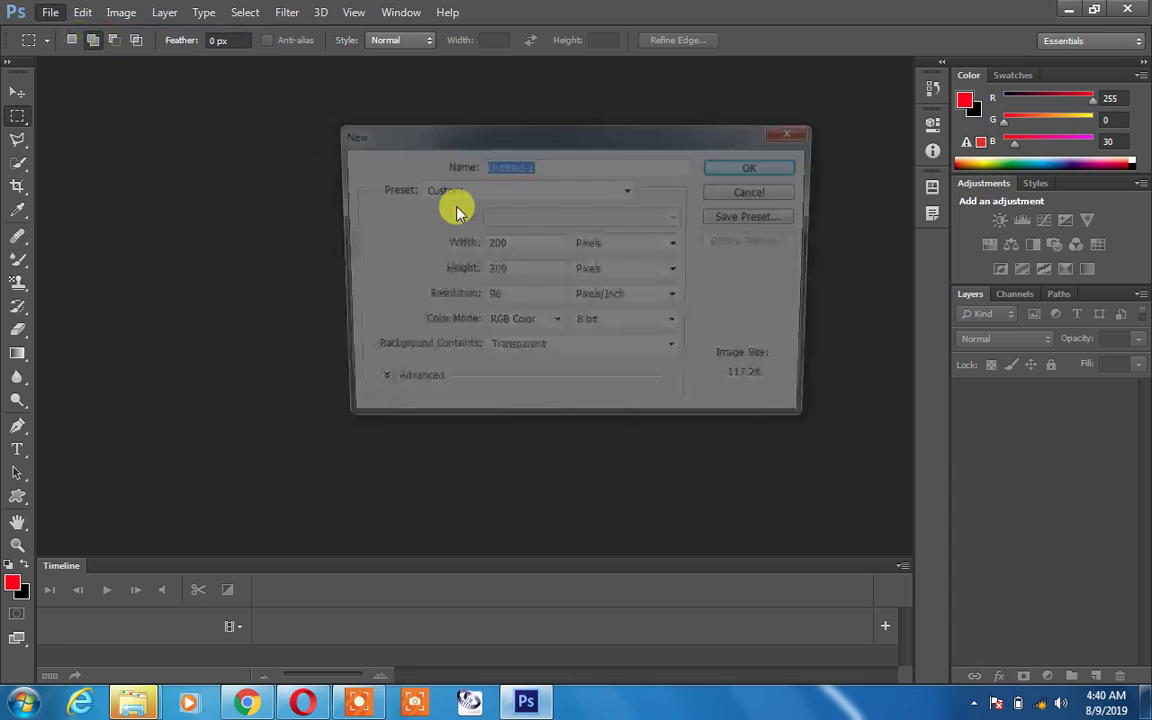
{"action": "left_click", "coordinate": [522, 243]}
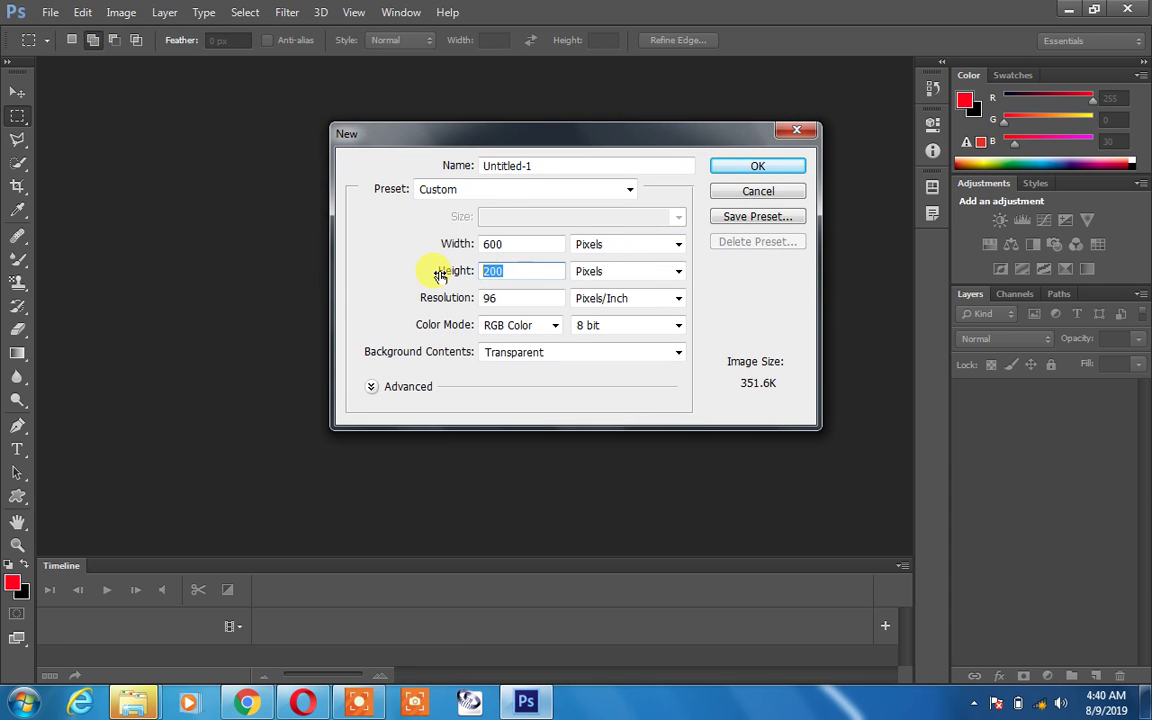
{"action": "type", "text": "600"}
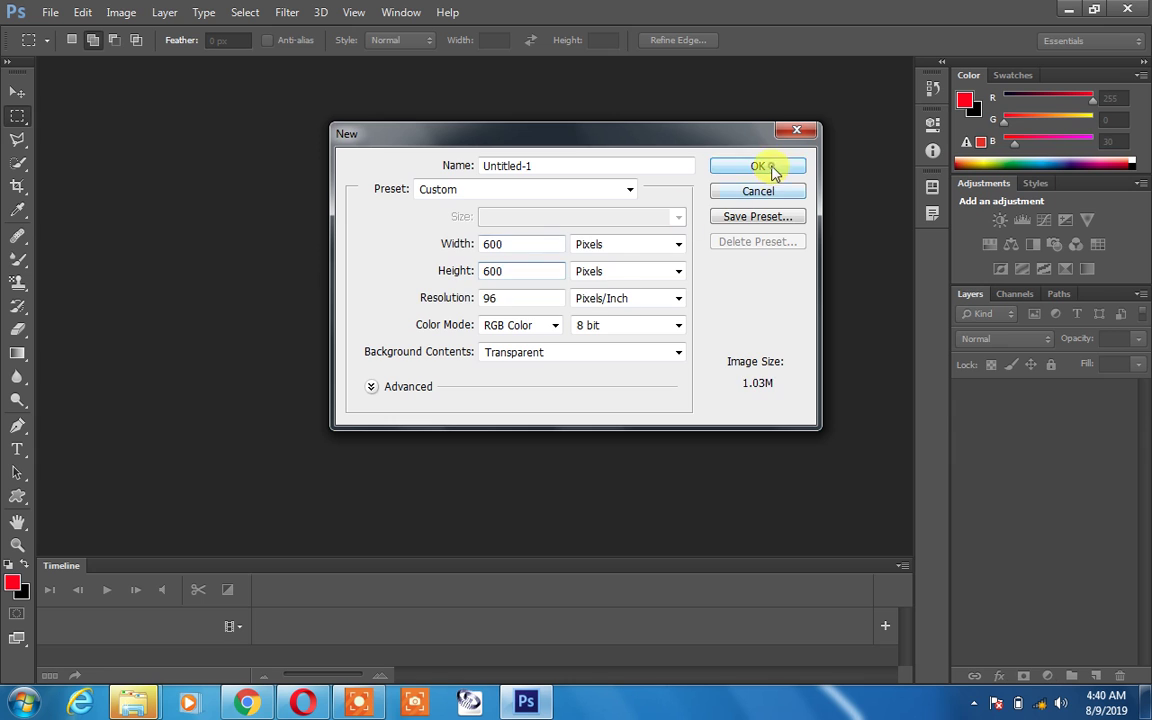
{"action": "left_click", "coordinate": [771, 168]}
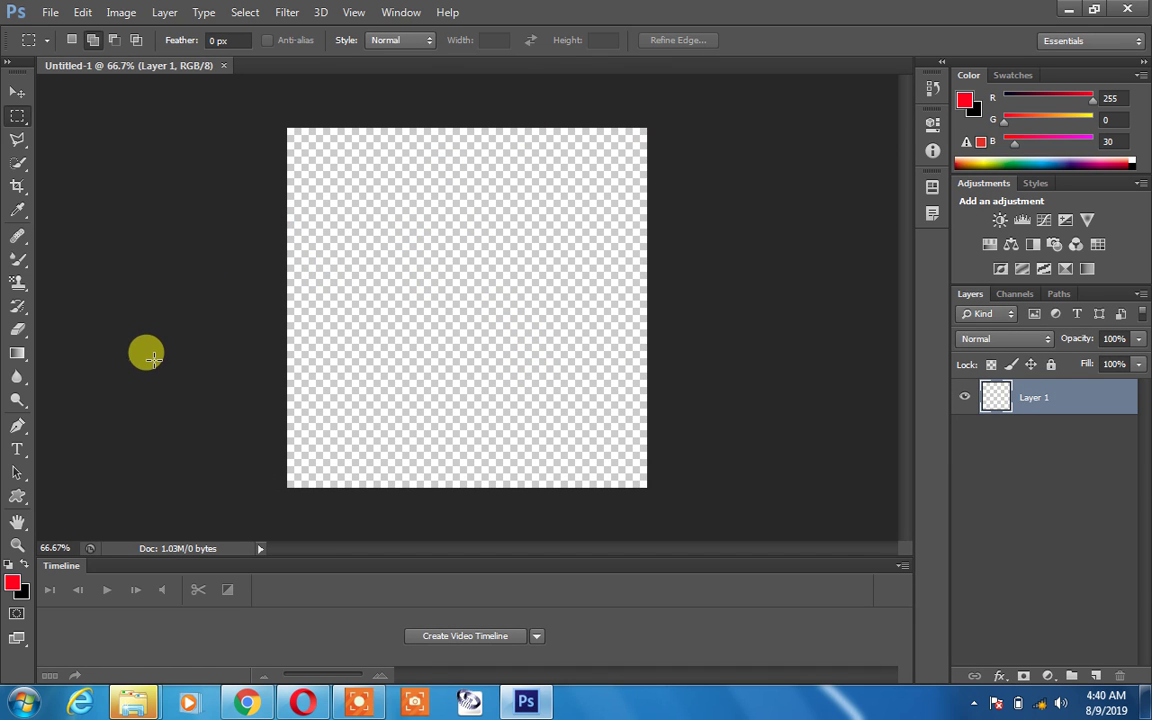
Activate the Pattern Stamp tool and choose the "my design" pattern for it.
{"action": "left_click_drag", "start_coordinate": [17, 281], "coordinate": [17, 281]}
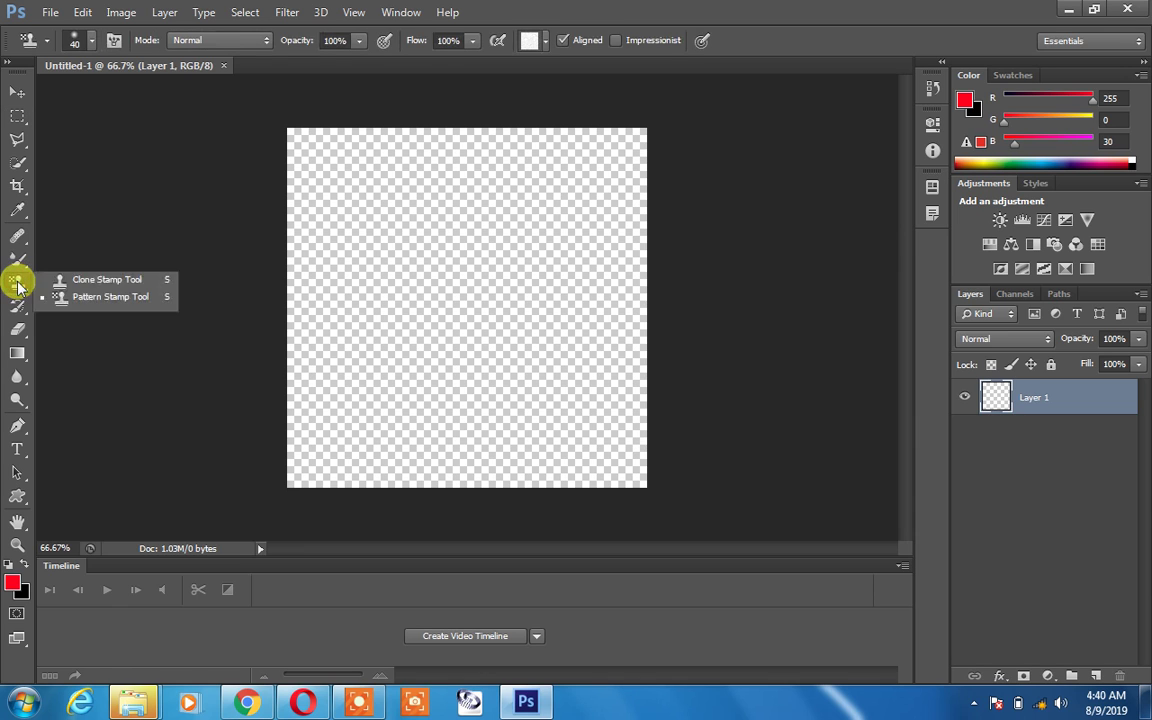
{"action": "left_click", "coordinate": [107, 298]}
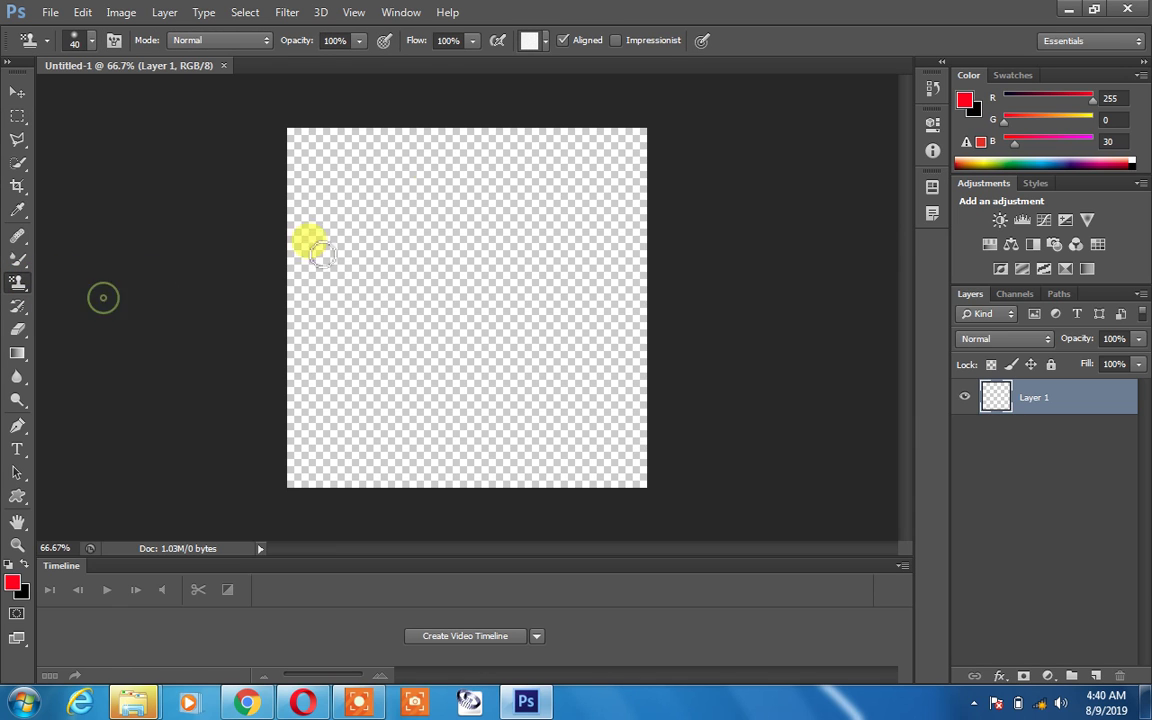
{"action": "left_click", "coordinate": [544, 44]}
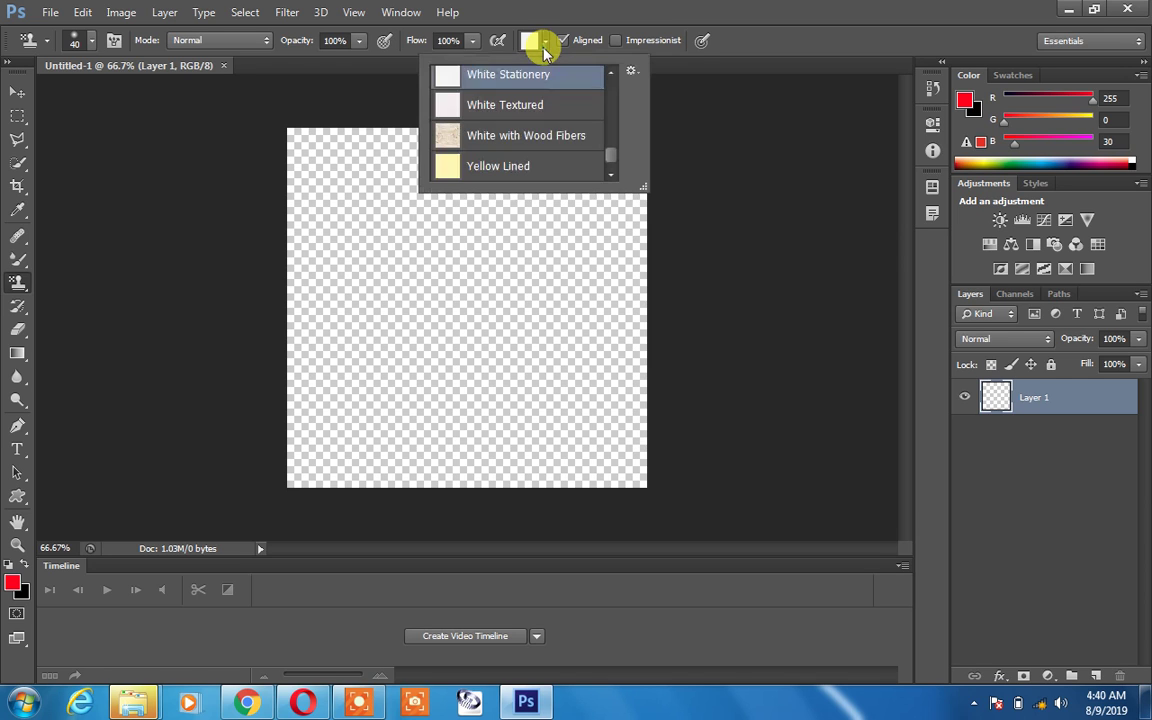
{"action": "left_click", "coordinate": [610, 172]}
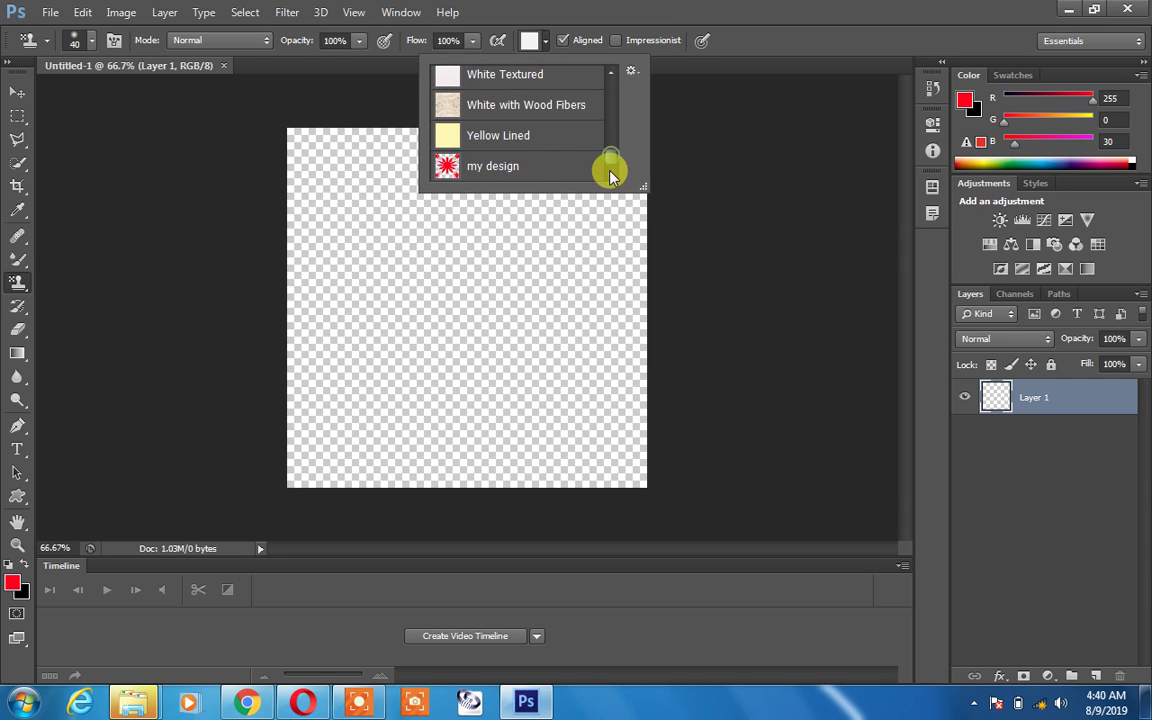
{"action": "left_click", "coordinate": [478, 170]}
Paint the "my design" pattern across the whole canvas with a 79 px brush, and undo the painting.
{"action": "left_click", "coordinate": [350, 312]}
{"action": "right_click", "coordinate": [364, 318]}
{"action": "left_click_drag", "start_coordinate": [460, 348], "coordinate": [457, 360]}
{"action": "left_click", "coordinate": [334, 247]}
{"action": "mouse_move", "coordinate": [334, 247]}
{"action": "left_mouse_down"}
{"action": "mouse_move", "coordinate": [516, 203]}
{"action": "mouse_move", "coordinate": [456, 193]}
{"action": "mouse_move", "coordinate": [407, 207]}
{"action": "mouse_move", "coordinate": [417, 242]}
{"action": "mouse_move", "coordinate": [558, 219]}
{"action": "mouse_move", "coordinate": [457, 316]}
{"action": "mouse_move", "coordinate": [457, 305]}
{"action": "mouse_move", "coordinate": [502, 300]}
{"action": "mouse_move", "coordinate": [516, 139]}
{"action": "mouse_move", "coordinate": [509, 54]}
{"action": "mouse_move", "coordinate": [443, 76]}
{"action": "mouse_move", "coordinate": [415, 21]}
{"action": "mouse_move", "coordinate": [388, 47]}
{"action": "mouse_move", "coordinate": [391, 92]}
{"action": "mouse_move", "coordinate": [321, 139]}
{"action": "mouse_move", "coordinate": [305, 200]}
{"action": "mouse_move", "coordinate": [432, 177]}
{"action": "mouse_move", "coordinate": [362, 341]}
{"action": "mouse_move", "coordinate": [438, 344]}
{"action": "mouse_move", "coordinate": [605, 219]}
{"action": "mouse_move", "coordinate": [553, 381]}
{"action": "mouse_move", "coordinate": [563, 386]}
{"action": "mouse_move", "coordinate": [720, 242]}
{"action": "mouse_move", "coordinate": [414, 407]}
{"action": "mouse_move", "coordinate": [407, 349]}
{"action": "mouse_move", "coordinate": [377, 446]}
{"action": "mouse_move", "coordinate": [330, 472]}
{"action": "mouse_move", "coordinate": [273, 438]}
{"action": "mouse_move", "coordinate": [205, 422]}
{"action": "mouse_move", "coordinate": [313, 359]}
{"action": "mouse_move", "coordinate": [300, 134]}
{"action": "mouse_move", "coordinate": [351, 58]}
{"action": "mouse_move", "coordinate": [497, 178]}
{"action": "mouse_move", "coordinate": [462, 266]}
{"action": "mouse_move", "coordinate": [610, 391]}
{"action": "mouse_move", "coordinate": [605, 576]}
{"action": "mouse_move", "coordinate": [631, 419]}
{"action": "mouse_move", "coordinate": [589, 480]}
{"action": "mouse_move", "coordinate": [356, 426]}
{"action": "mouse_move", "coordinate": [334, 396]}
{"action": "mouse_move", "coordinate": [370, 462]}
{"action": "mouse_move", "coordinate": [673, 276]}
{"action": "mouse_move", "coordinate": [566, 180]}
{"action": "mouse_move", "coordinate": [718, 130]}
{"action": "mouse_move", "coordinate": [341, 229]}
{"action": "mouse_move", "coordinate": [219, 191]}
{"action": "mouse_move", "coordinate": [384, 107]}
{"action": "mouse_move", "coordinate": [240, 111]}
{"action": "mouse_move", "coordinate": [420, 315]}
{"action": "mouse_move", "coordinate": [464, 288]}
{"action": "mouse_move", "coordinate": [636, 380]}
{"action": "mouse_move", "coordinate": [626, 475]}
{"action": "mouse_move", "coordinate": [828, 568]}
{"action": "left_mouse_up"}
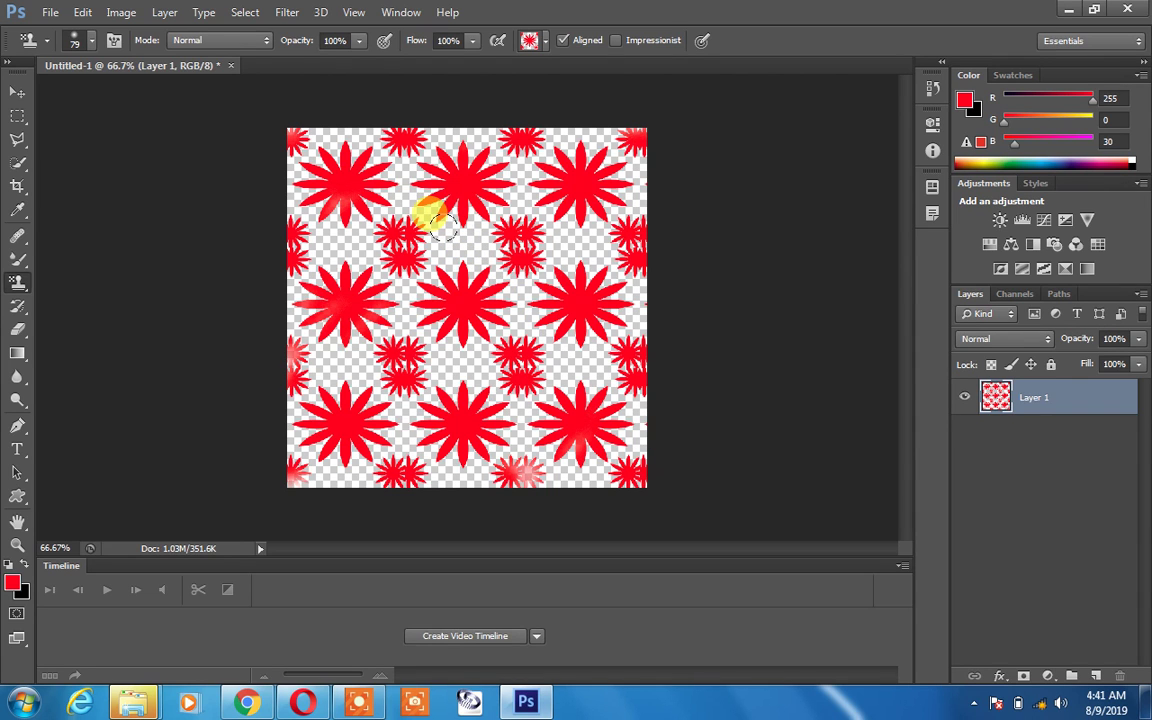
{"action": "key", "text": "ctrl+z"}
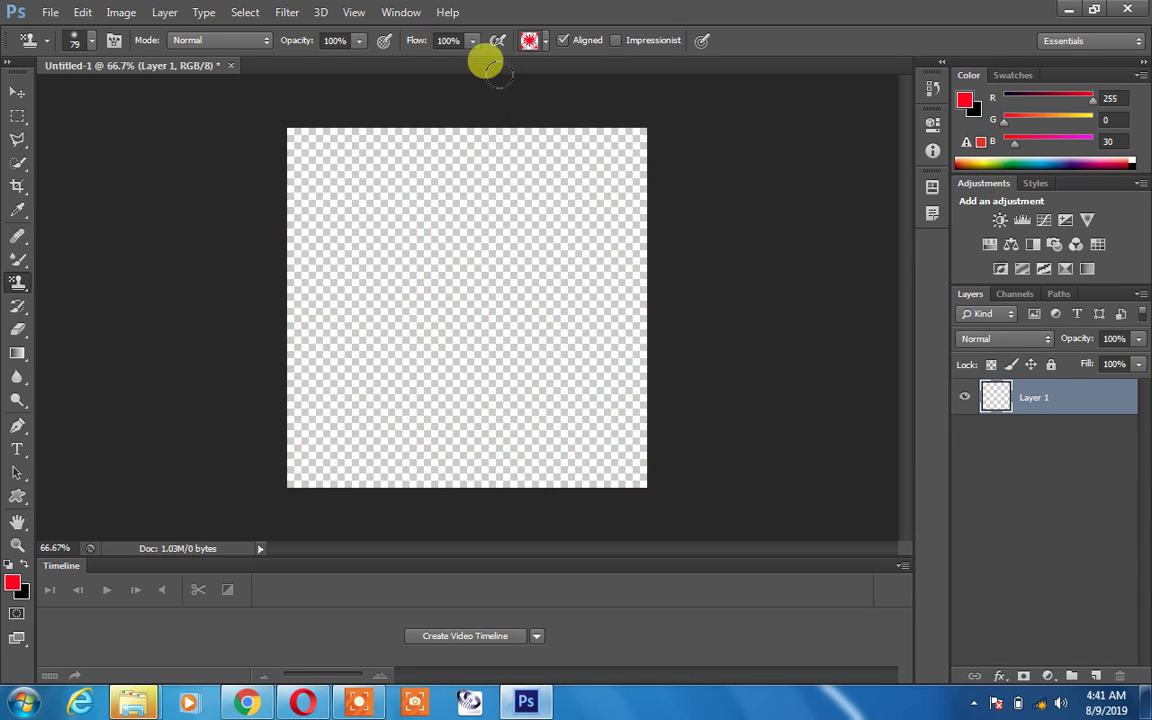
Choose the White with Wood Fibers pattern and paint it over the upper part of the canvas.
{"action": "left_click", "coordinate": [545, 42]}
{"action": "left_click", "coordinate": [445, 105]}
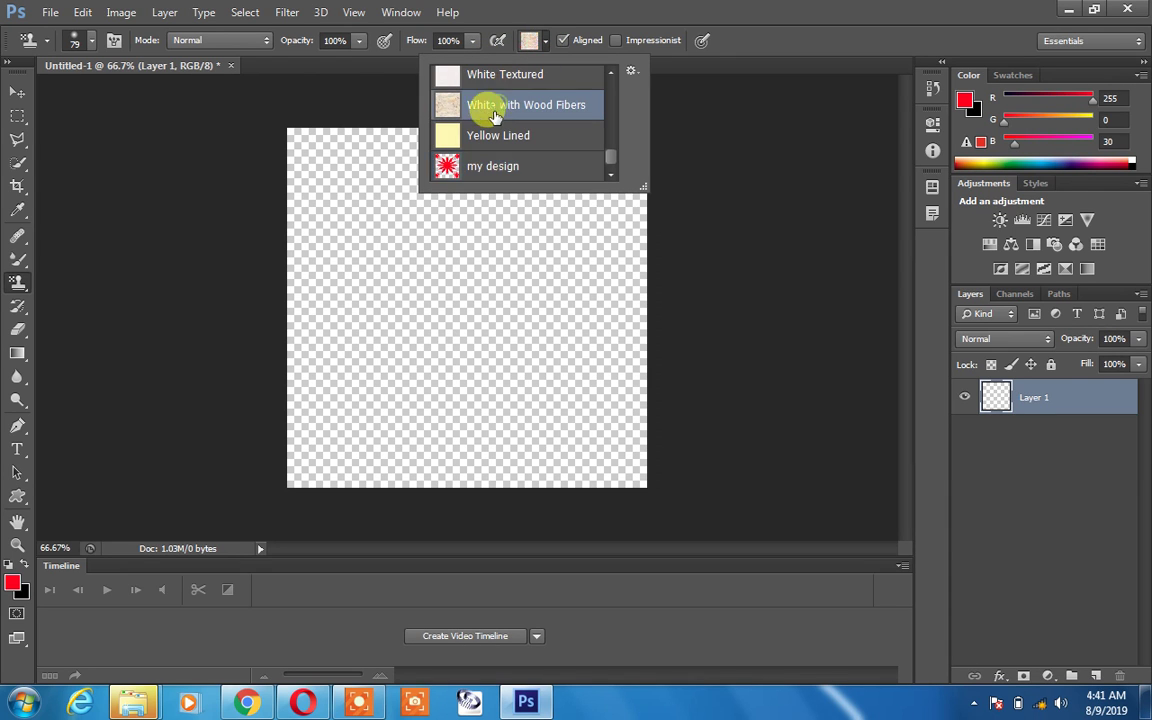
{"action": "mouse_move", "coordinate": [376, 210]}
{"action": "left_mouse_down"}
{"action": "mouse_move", "coordinate": [411, 231]}
{"action": "mouse_move", "coordinate": [373, 252]}
{"action": "mouse_move", "coordinate": [270, 355]}
{"action": "mouse_move", "coordinate": [285, 380]}
{"action": "left_mouse_up"}
{"action": "mouse_move", "coordinate": [512, 281]}
{"action": "left_mouse_down"}
{"action": "mouse_move", "coordinate": [660, 199]}
{"action": "mouse_move", "coordinate": [559, 181]}
{"action": "mouse_move", "coordinate": [192, 220]}
{"action": "mouse_move", "coordinate": [224, 153]}
{"action": "mouse_move", "coordinate": [271, 113]}
{"action": "mouse_move", "coordinate": [332, 138]}
{"action": "mouse_move", "coordinate": [314, 177]}
{"action": "mouse_move", "coordinate": [509, 118]}
{"action": "mouse_move", "coordinate": [246, 126]}
{"action": "mouse_move", "coordinate": [183, 149]}
{"action": "mouse_move", "coordinate": [189, 161]}
{"action": "mouse_move", "coordinate": [414, 220]}
{"action": "mouse_move", "coordinate": [500, 177]}
{"action": "mouse_move", "coordinate": [625, 212]}
{"action": "left_mouse_up"}
{"action": "mouse_move", "coordinate": [533, 240]}
{"action": "left_mouse_down"}
{"action": "mouse_move", "coordinate": [549, 296]}
{"action": "mouse_move", "coordinate": [450, 424]}
{"action": "left_mouse_up"}
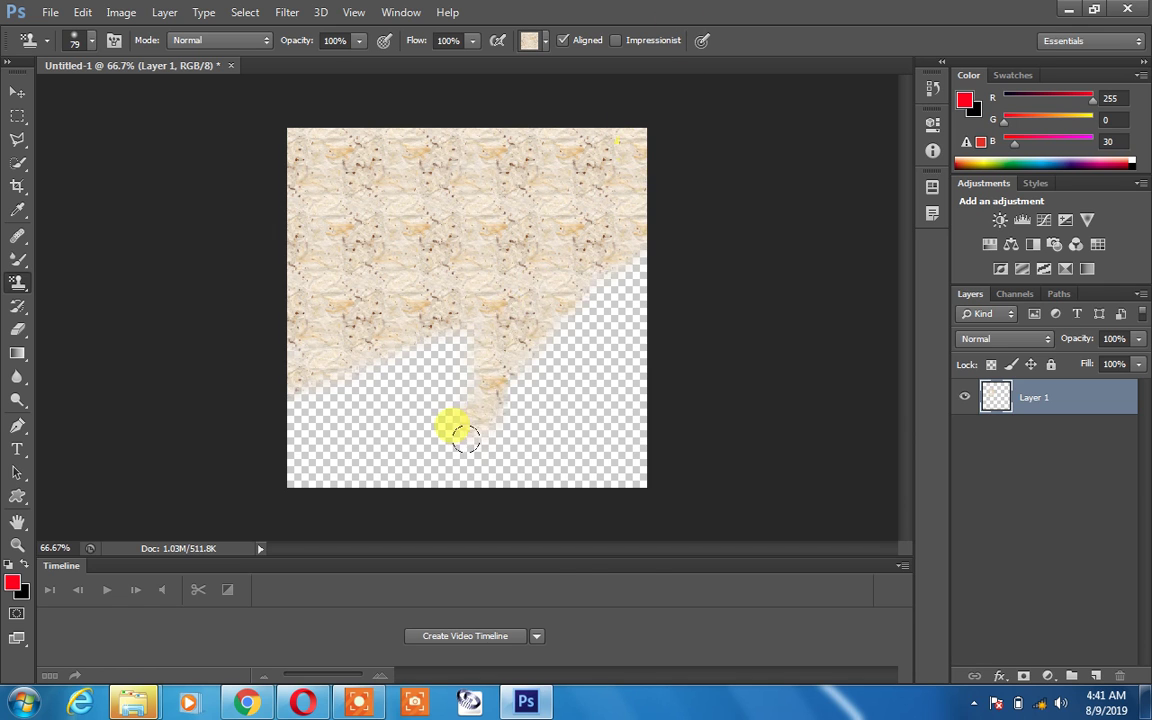
Enlarge the brush to 145 px and cover the remaining transparent areas with the wood fibers pattern.
{"action": "right_click", "coordinate": [450, 424]}
{"action": "left_click_drag", "start_coordinate": [560, 465], "coordinate": [589, 473]}
{"action": "left_click", "coordinate": [508, 432]}
{"action": "mouse_move", "coordinate": [508, 432]}
{"action": "left_mouse_down"}
{"action": "mouse_move", "coordinate": [589, 362]}
{"action": "mouse_move", "coordinate": [635, 272]}
{"action": "mouse_move", "coordinate": [568, 404]}
{"action": "mouse_move", "coordinate": [559, 474]}
{"action": "mouse_move", "coordinate": [604, 470]}
{"action": "mouse_move", "coordinate": [633, 417]}
{"action": "left_mouse_up"}
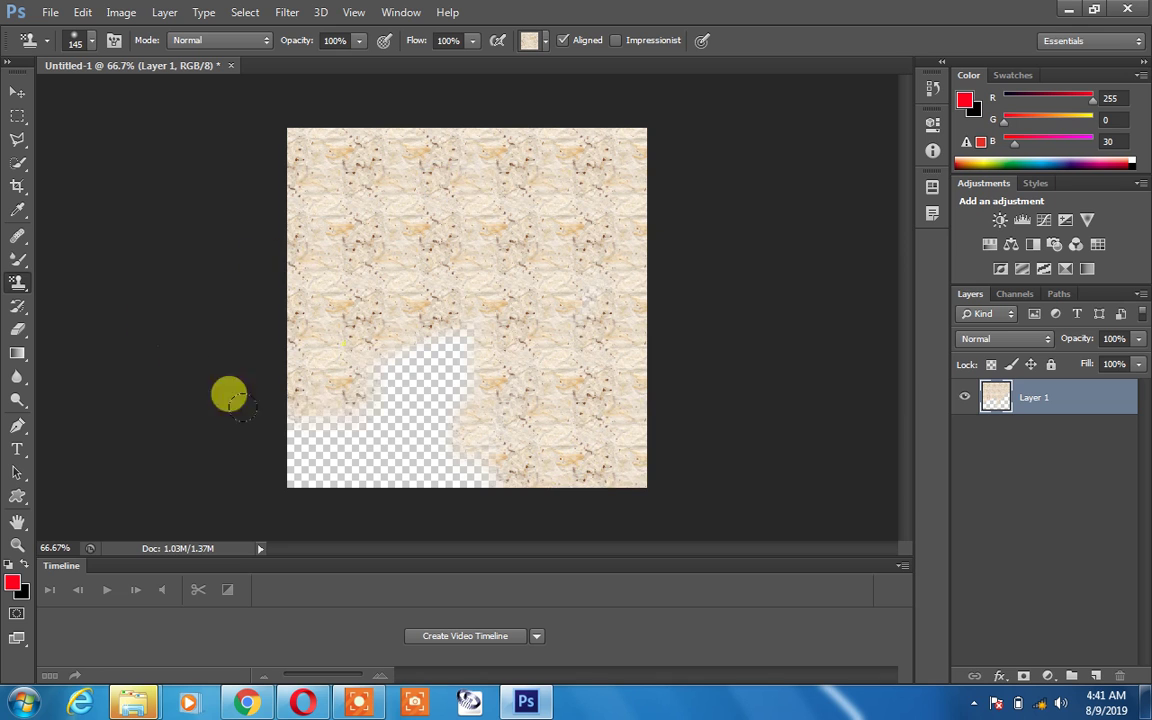
{"action": "left_click_drag", "start_coordinate": [229, 393], "coordinate": [406, 309]}
{"action": "left_click_drag", "start_coordinate": [295, 470], "coordinate": [503, 466]}
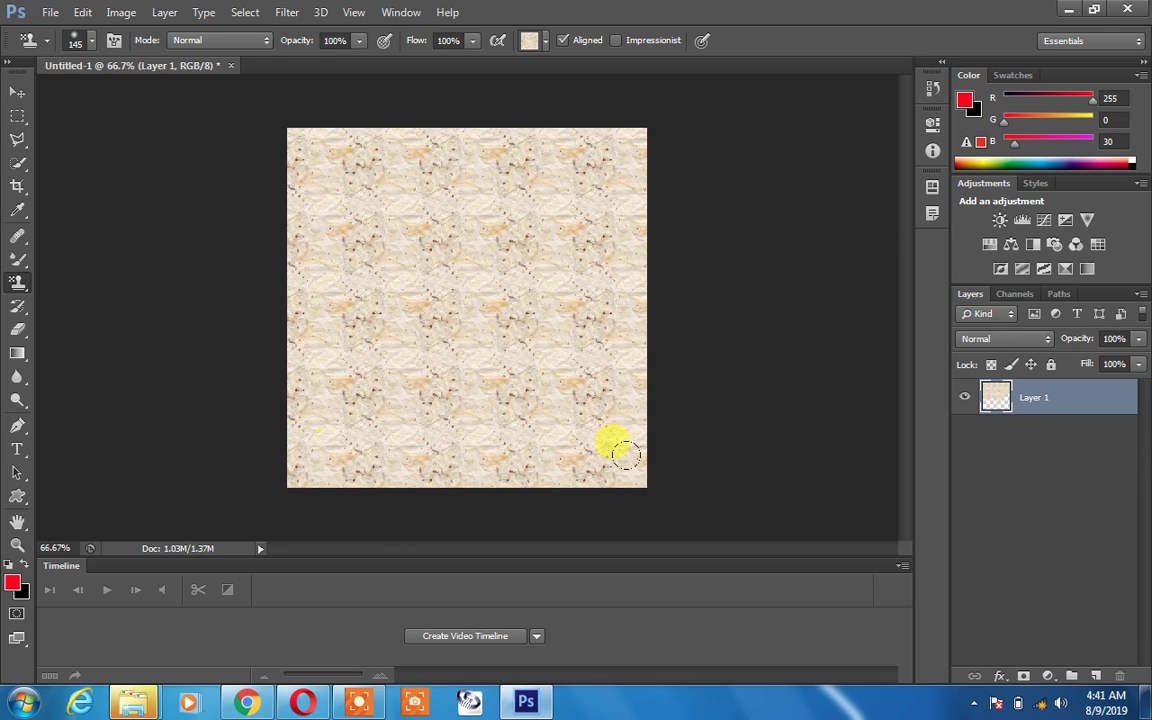
Switch the stamp pattern to "my design" and paint it over the entire wood fibers background.
{"action": "left_click", "coordinate": [545, 40]}
{"action": "left_click", "coordinate": [501, 162]}
{"action": "left_click", "coordinate": [415, 190]}
{"action": "mouse_move", "coordinate": [405, 250]}
{"action": "left_mouse_down"}
{"action": "mouse_move", "coordinate": [514, 255]}
{"action": "mouse_move", "coordinate": [313, 253]}
{"action": "mouse_move", "coordinate": [339, 178]}
{"action": "mouse_move", "coordinate": [482, 222]}
{"action": "mouse_move", "coordinate": [547, 218]}
{"action": "mouse_move", "coordinate": [570, 155]}
{"action": "mouse_move", "coordinate": [359, 143]}
{"action": "mouse_move", "coordinate": [254, 121]}
{"action": "mouse_move", "coordinate": [580, 128]}
{"action": "mouse_move", "coordinate": [595, 101]}
{"action": "mouse_move", "coordinate": [553, 437]}
{"action": "left_mouse_up"}
{"action": "mouse_move", "coordinate": [513, 232]}
{"action": "left_mouse_down"}
{"action": "mouse_move", "coordinate": [447, 315]}
{"action": "mouse_move", "coordinate": [469, 435]}
{"action": "mouse_move", "coordinate": [485, 345]}
{"action": "mouse_move", "coordinate": [395, 312]}
{"action": "mouse_move", "coordinate": [367, 425]}
{"action": "mouse_move", "coordinate": [345, 305]}
{"action": "mouse_move", "coordinate": [342, 148]}
{"action": "mouse_move", "coordinate": [345, 200]}
{"action": "mouse_move", "coordinate": [267, 257]}
{"action": "left_mouse_up"}
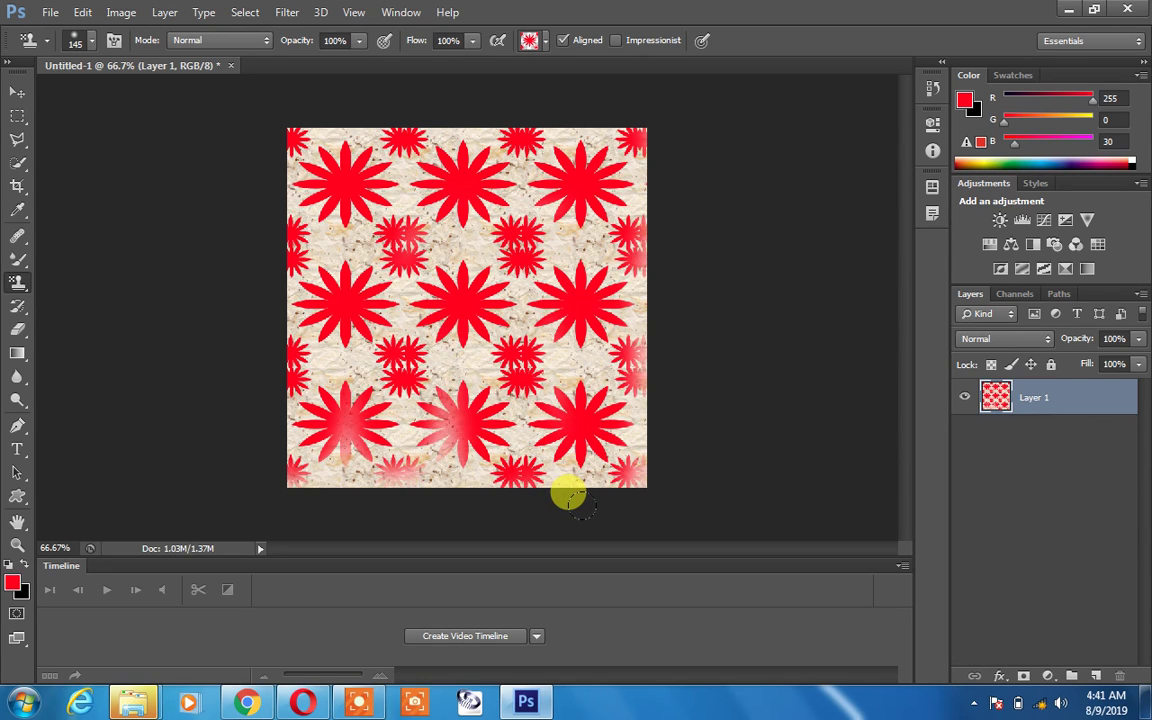
{"action": "mouse_move", "coordinate": [568, 495]}
{"action": "left_mouse_down"}
{"action": "mouse_move", "coordinate": [404, 360]}
{"action": "mouse_move", "coordinate": [411, 391]}
{"action": "mouse_move", "coordinate": [419, 226]}
{"action": "mouse_move", "coordinate": [163, 310]}
{"action": "left_mouse_up"}
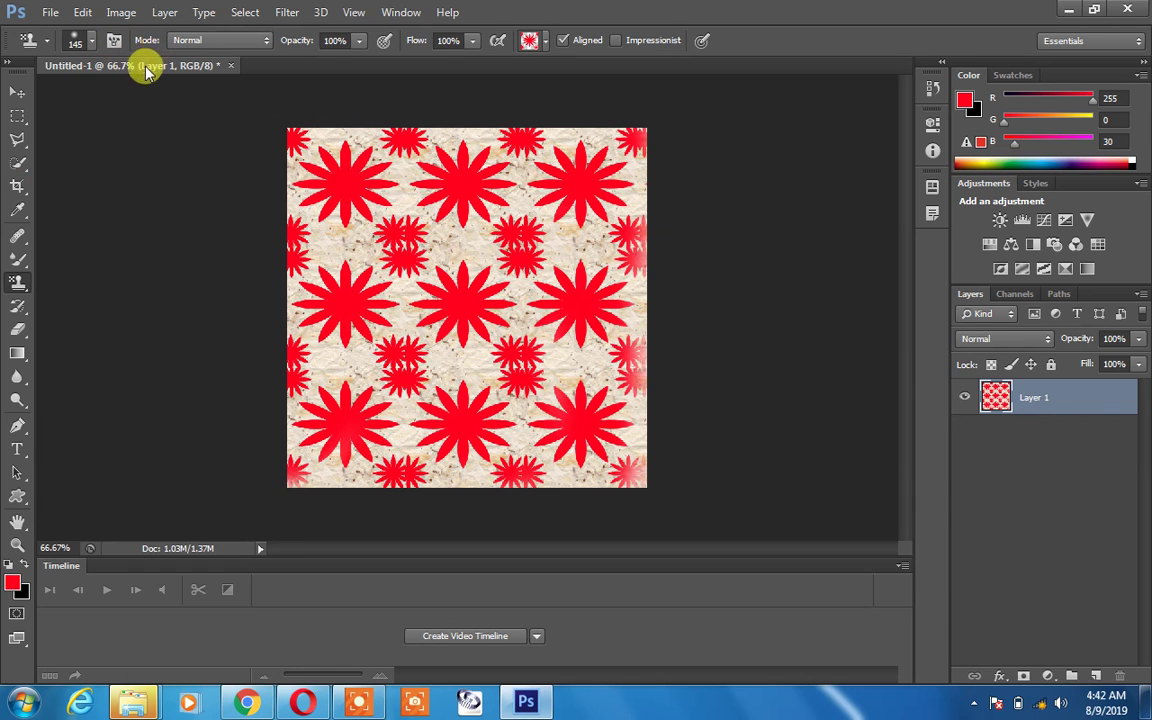
Close the painted document without saving and create a new blank transparent document.
{"action": "left_click_drag", "start_coordinate": [141, 63], "coordinate": [265, 176]}
{"action": "left_click", "coordinate": [427, 170]}
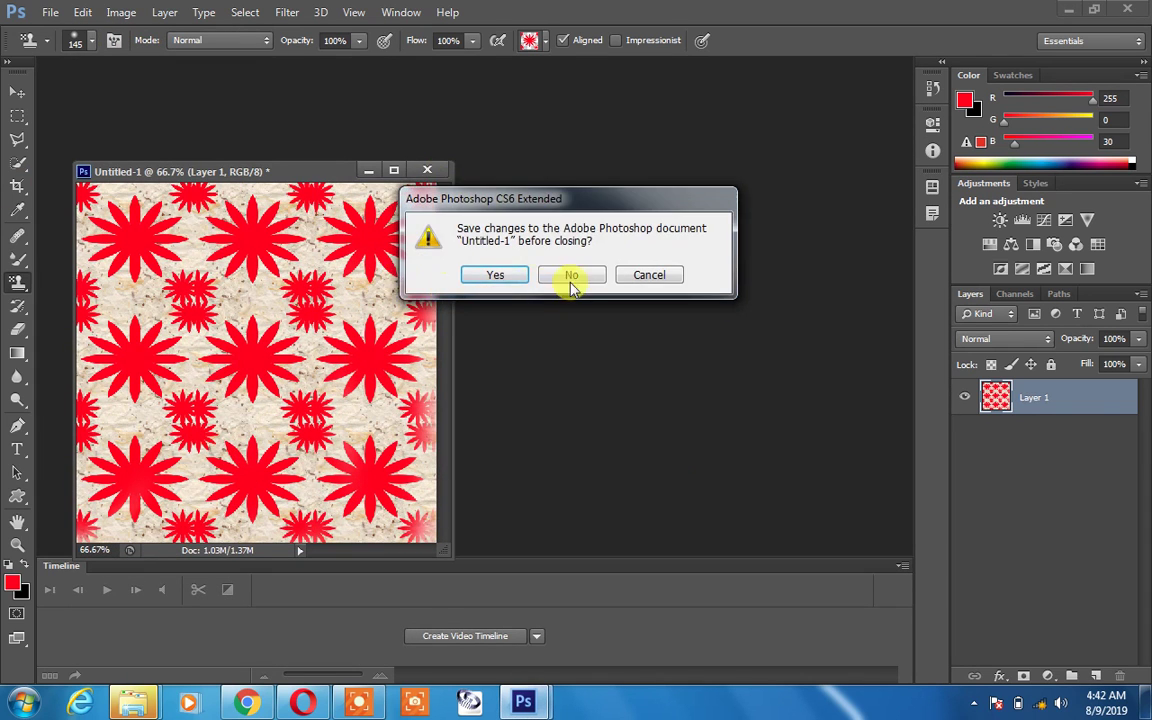
{"action": "left_click", "coordinate": [566, 273]}
{"action": "left_click", "coordinate": [50, 12]}
{"action": "left_click", "coordinate": [100, 31]}
{"action": "left_click", "coordinate": [742, 169]}
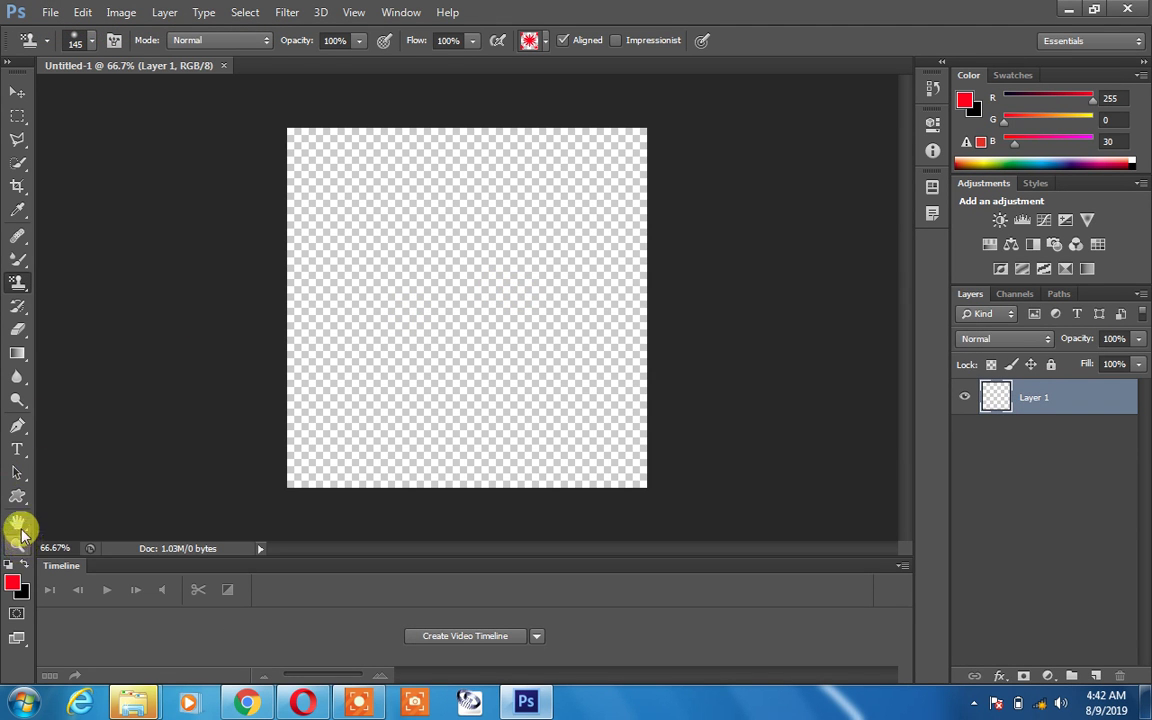
Draw a flower custom shape about 287 × 322 px on the upper-left part of the canvas and fill it with blue-violet.
{"action": "left_click", "coordinate": [17, 497]}
{"action": "left_click_drag", "start_coordinate": [329, 160], "coordinate": [520, 363]}
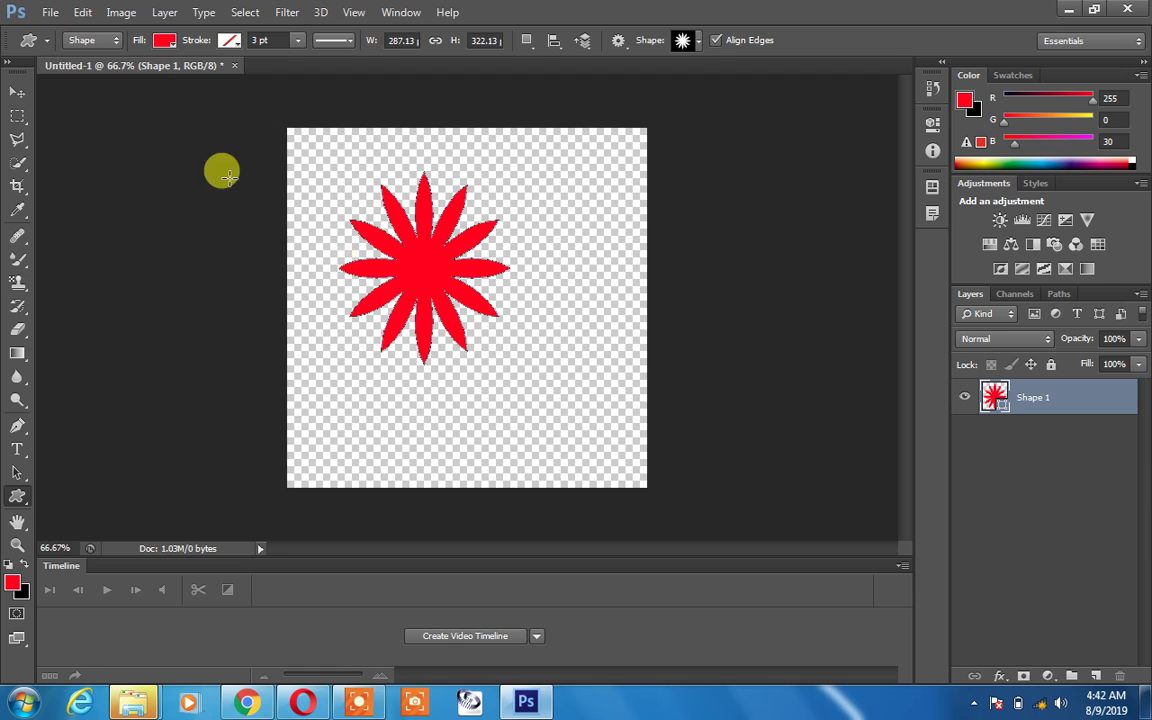
{"action": "left_click", "coordinate": [164, 41]}
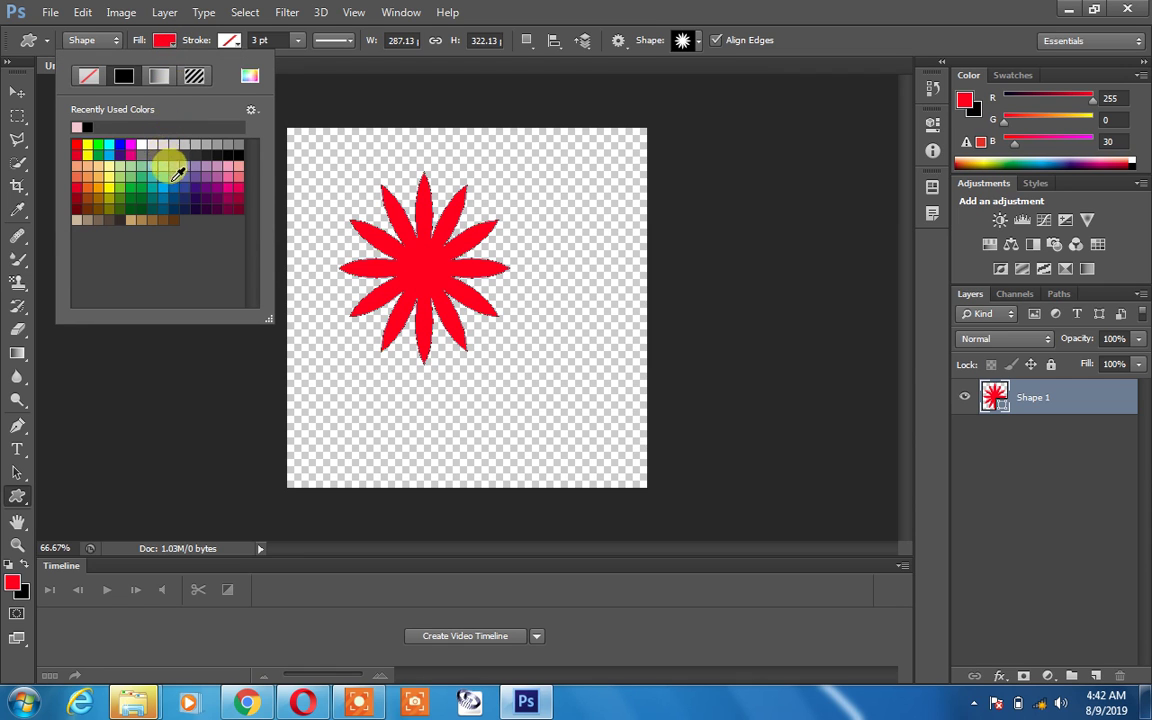
{"action": "left_click", "coordinate": [165, 166]}
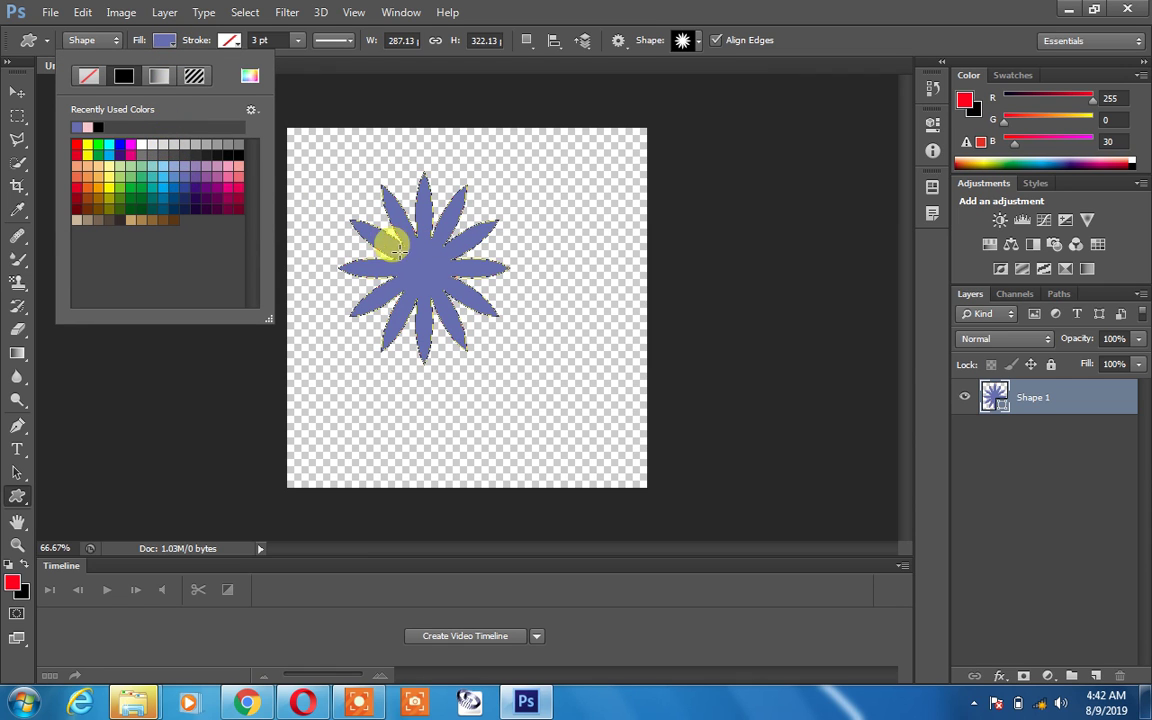
{"action": "left_click", "coordinate": [319, 350]}
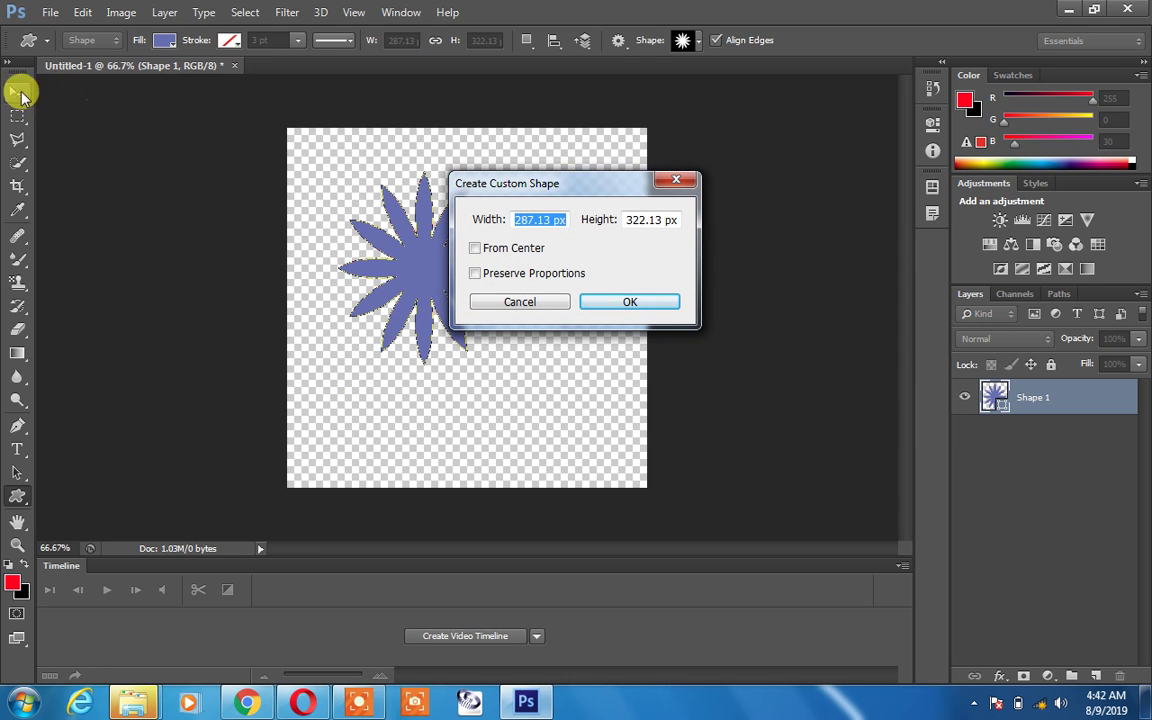
{"action": "left_click", "coordinate": [566, 307]}
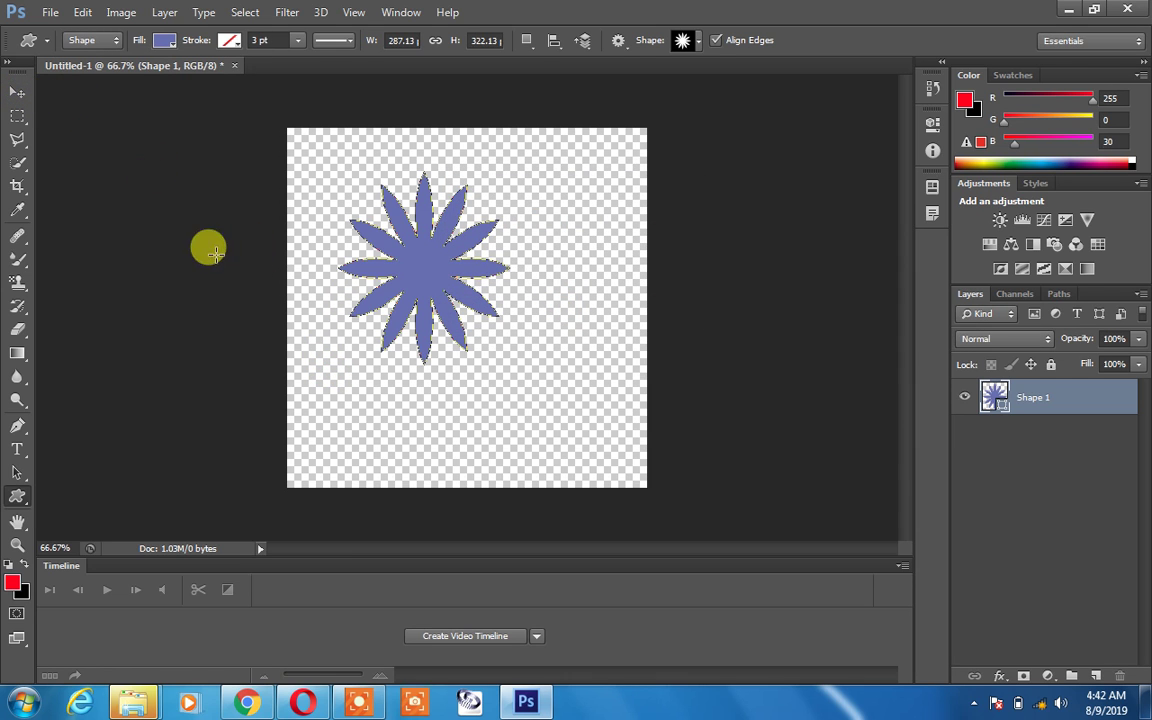
Apply a Color Overlay in dark red (c80000) to the flower's shape layer.
{"action": "left_click", "coordinate": [18, 92]}
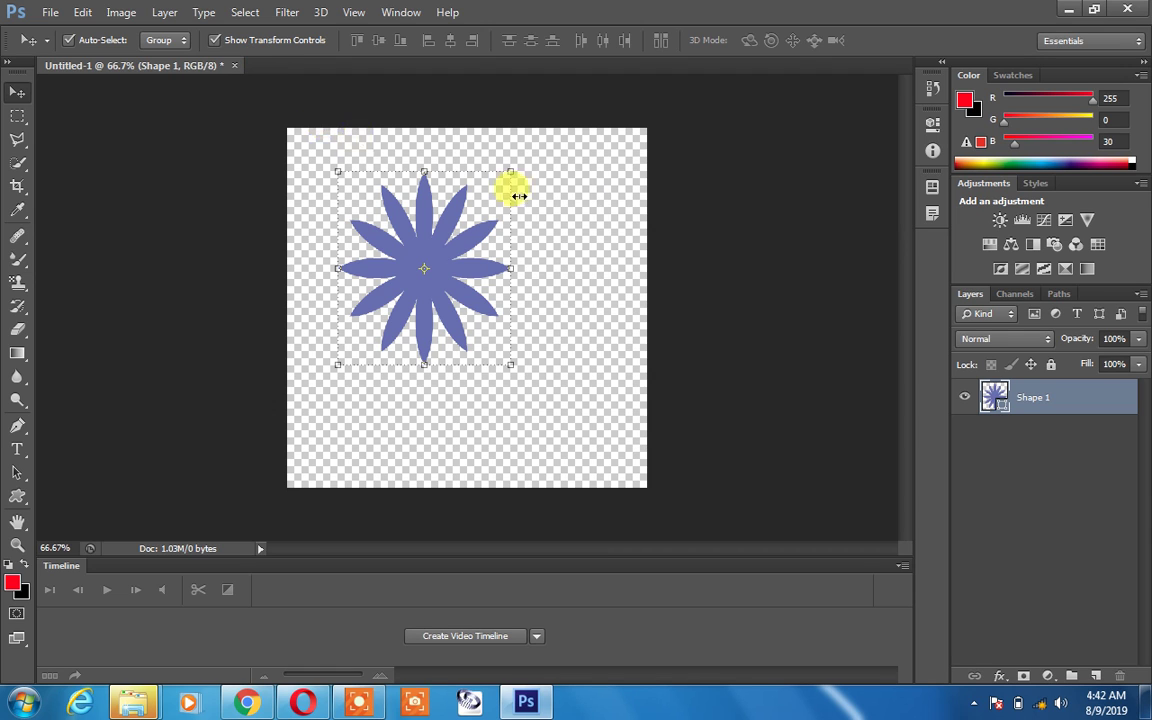
{"action": "right_click", "coordinate": [996, 399]}
{"action": "left_click", "coordinate": [815, 258]}
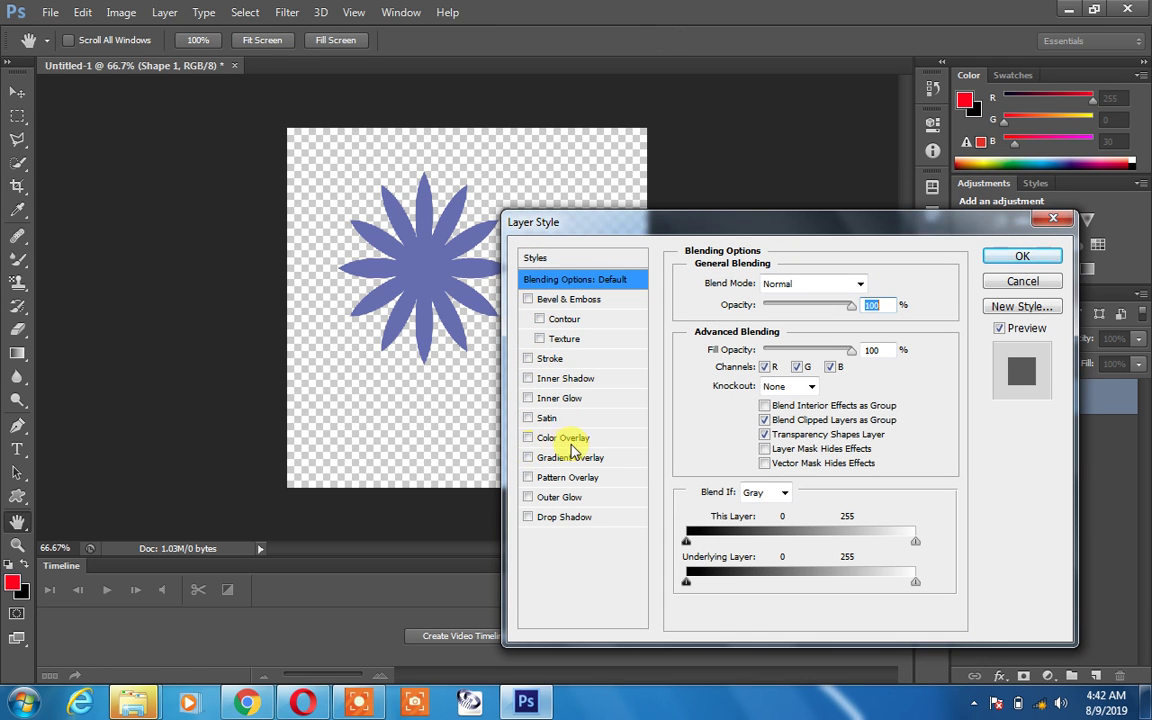
{"action": "left_click", "coordinate": [568, 438]}
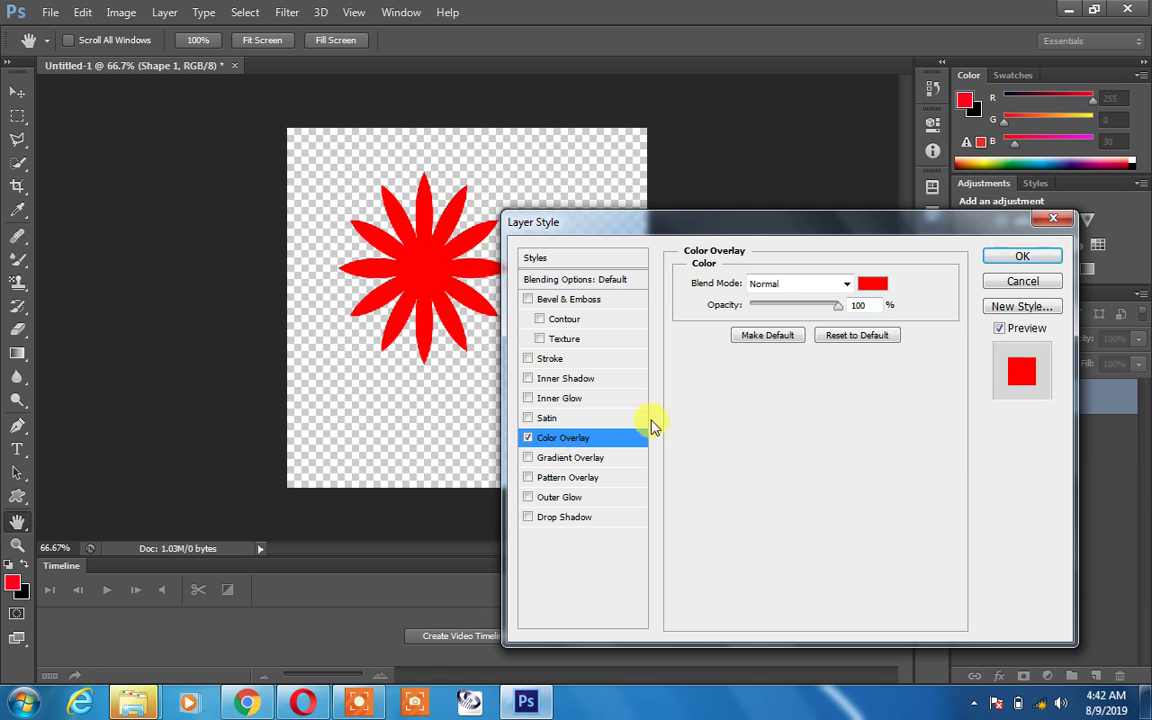
{"action": "left_click", "coordinate": [872, 285]}
{"action": "left_click_drag", "start_coordinate": [575, 470], "coordinate": [707, 476]}
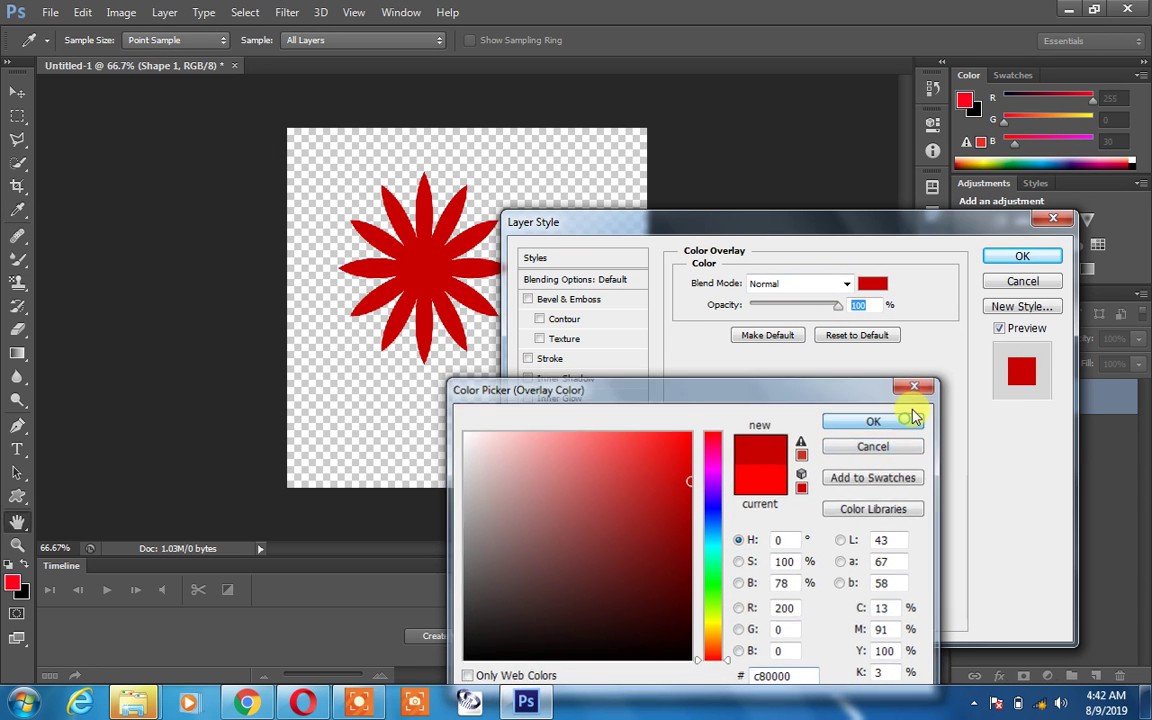
{"action": "left_click", "coordinate": [900, 420]}
{"action": "left_click", "coordinate": [1017, 260]}
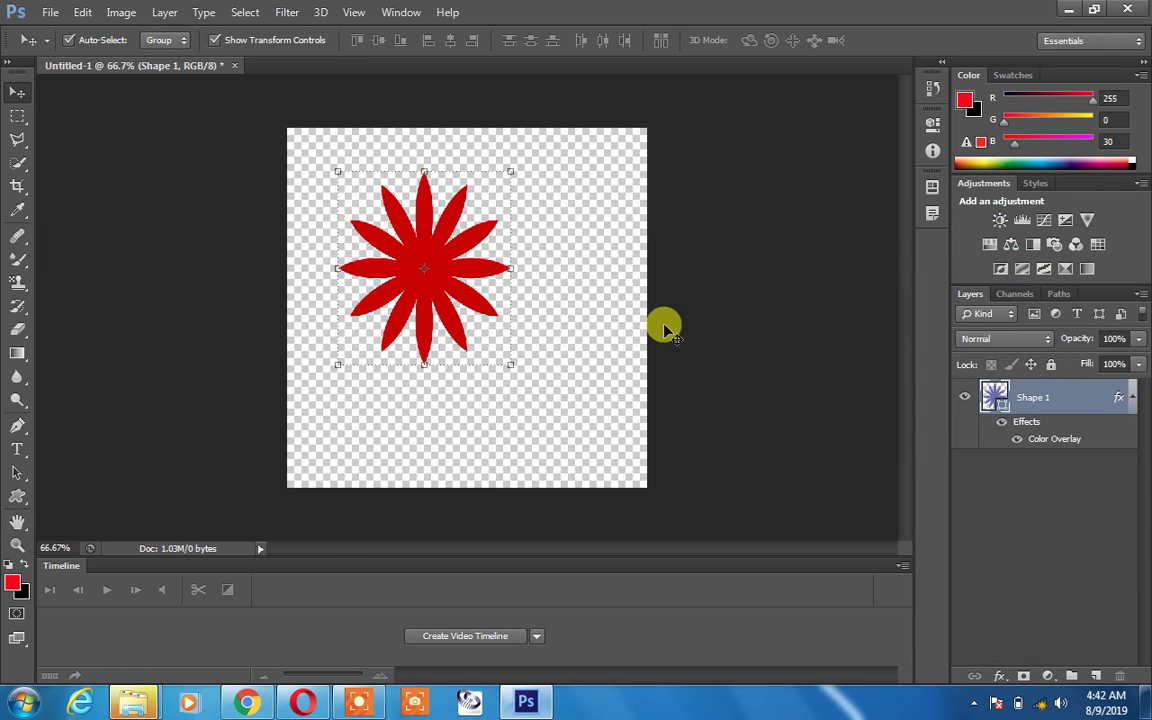
Move the flower down to the canvas's lower edge and delete its shape path from the layer.
{"action": "left_click_drag", "start_coordinate": [479, 306], "coordinate": [514, 332]}
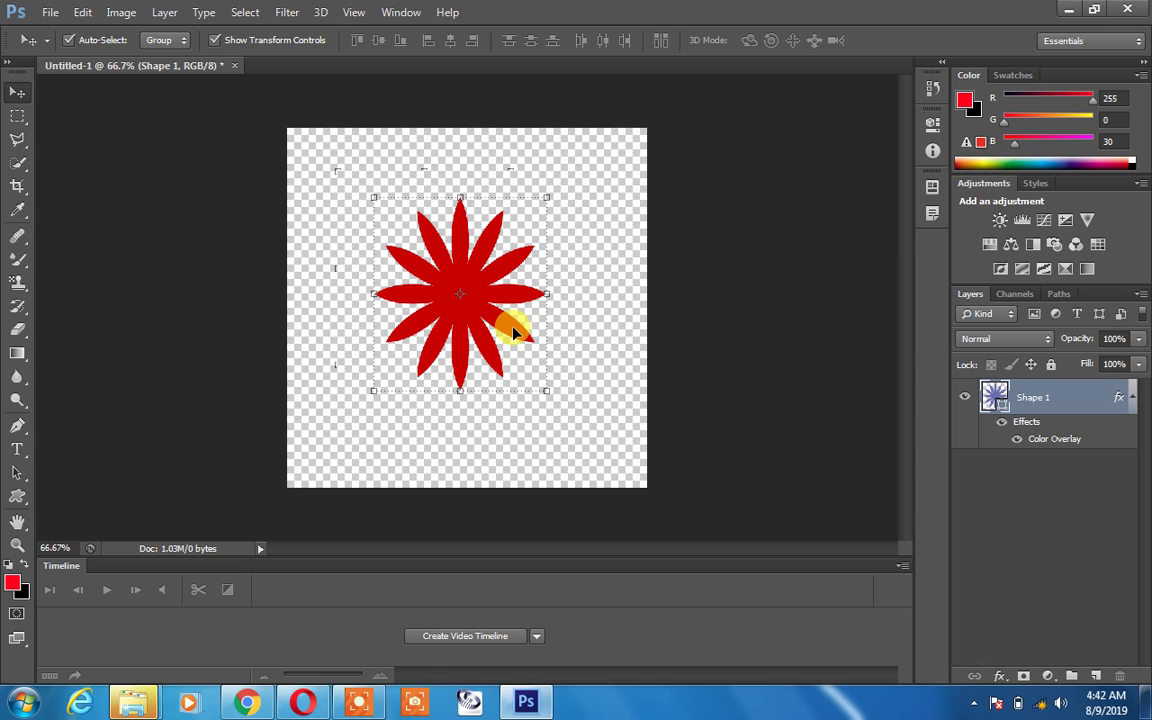
{"action": "left_click", "coordinate": [585, 227]}
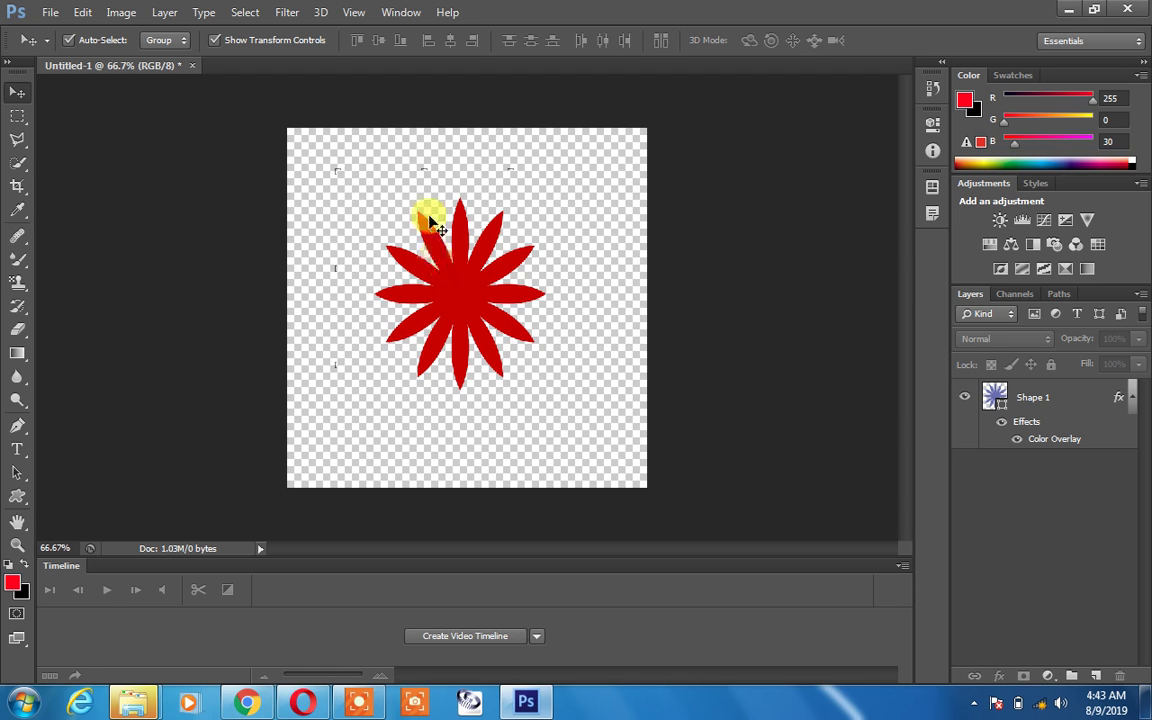
{"action": "left_click_drag", "start_coordinate": [424, 252], "coordinate": [447, 440]}
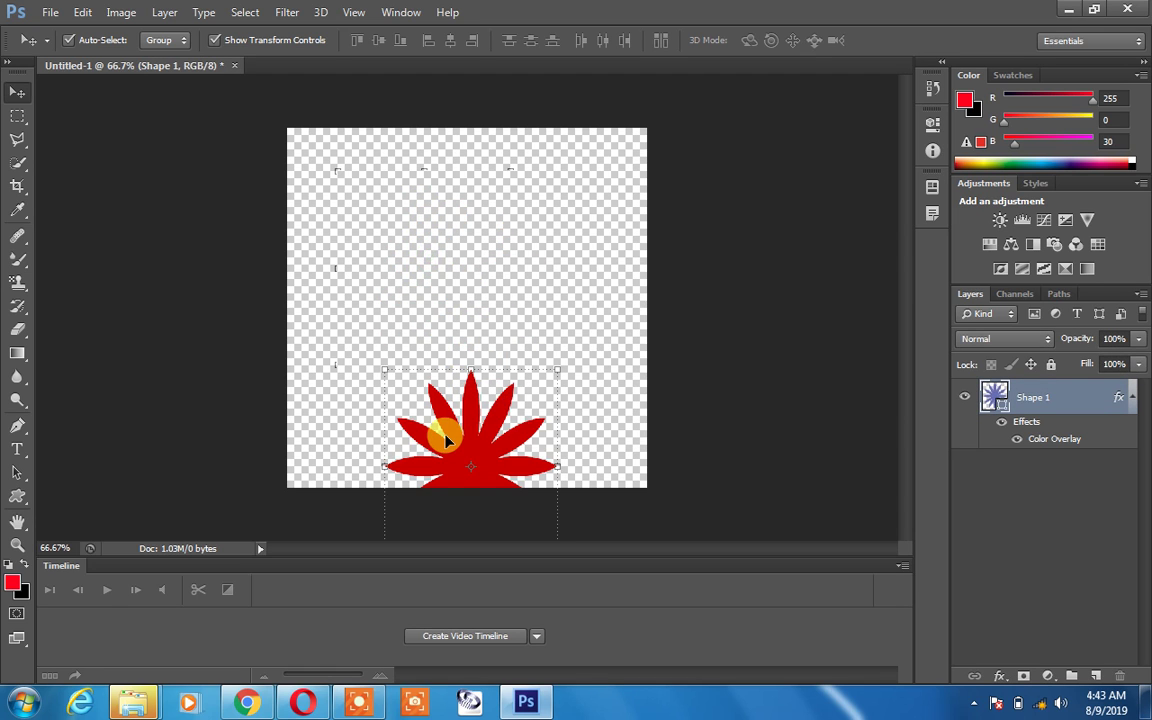
{"action": "key", "text": "Delete"}
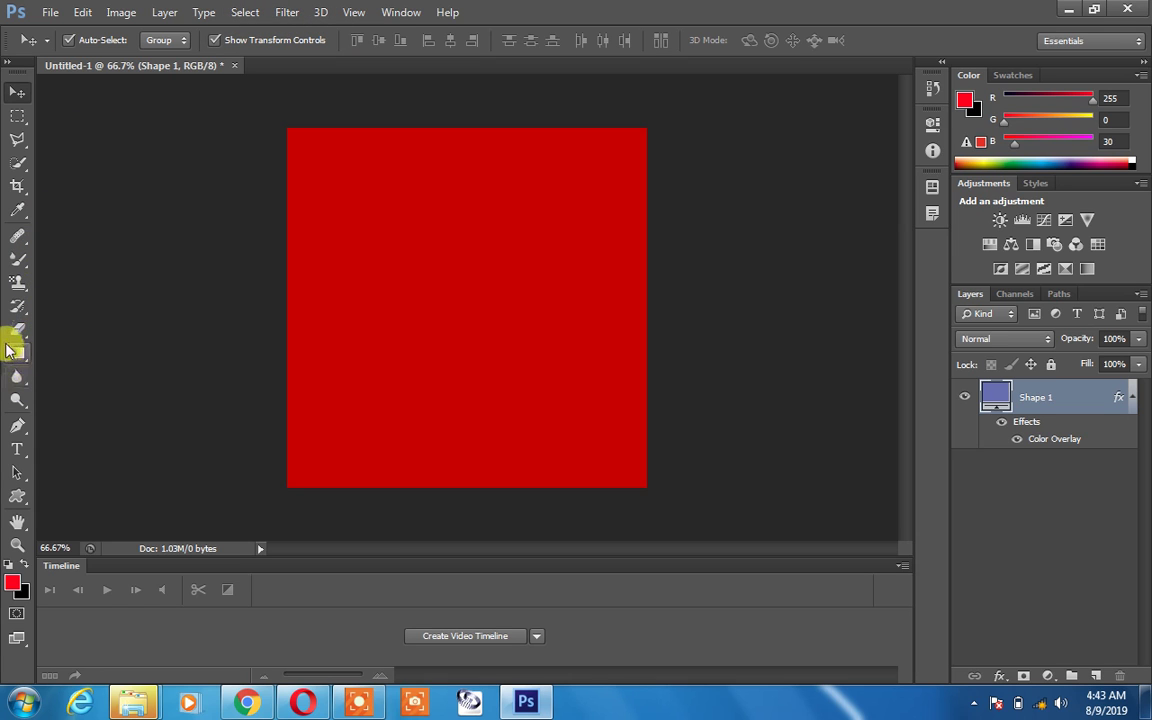
Return to the Pattern Stamp tool and rasterize the fill of the Shape 1 layer for painting.
{"action": "left_click", "coordinate": [17, 298]}
{"action": "left_click", "coordinate": [18, 288]}
{"action": "left_click", "coordinate": [89, 298]}
{"action": "left_click", "coordinate": [456, 318]}
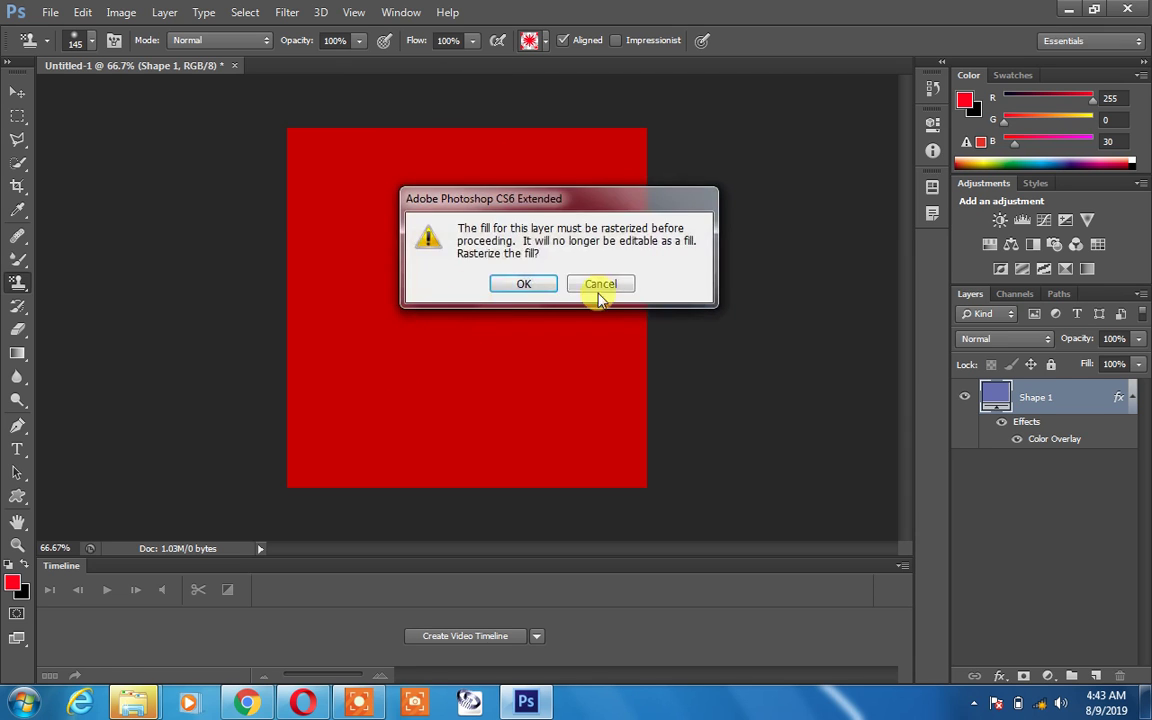
{"action": "left_click", "coordinate": [524, 284]}
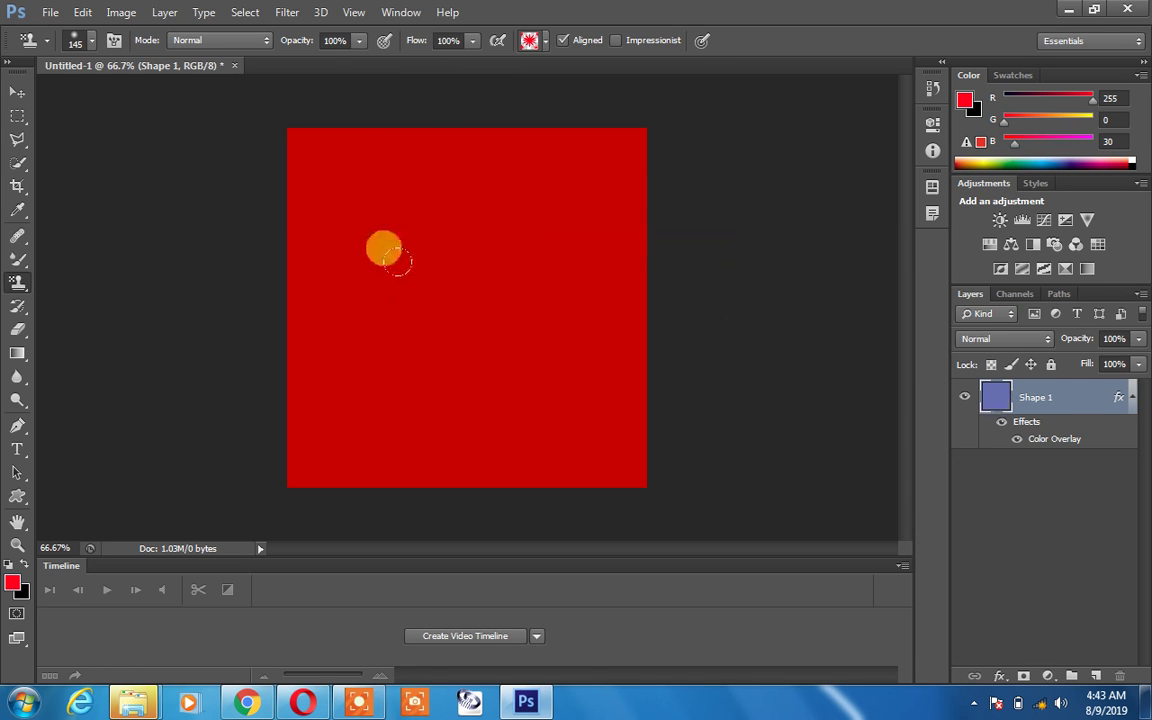
Try to paint the "my design" pattern over several areas of the red Shape 1 layer with the 145 px brush.
{"action": "left_click", "coordinate": [546, 43]}
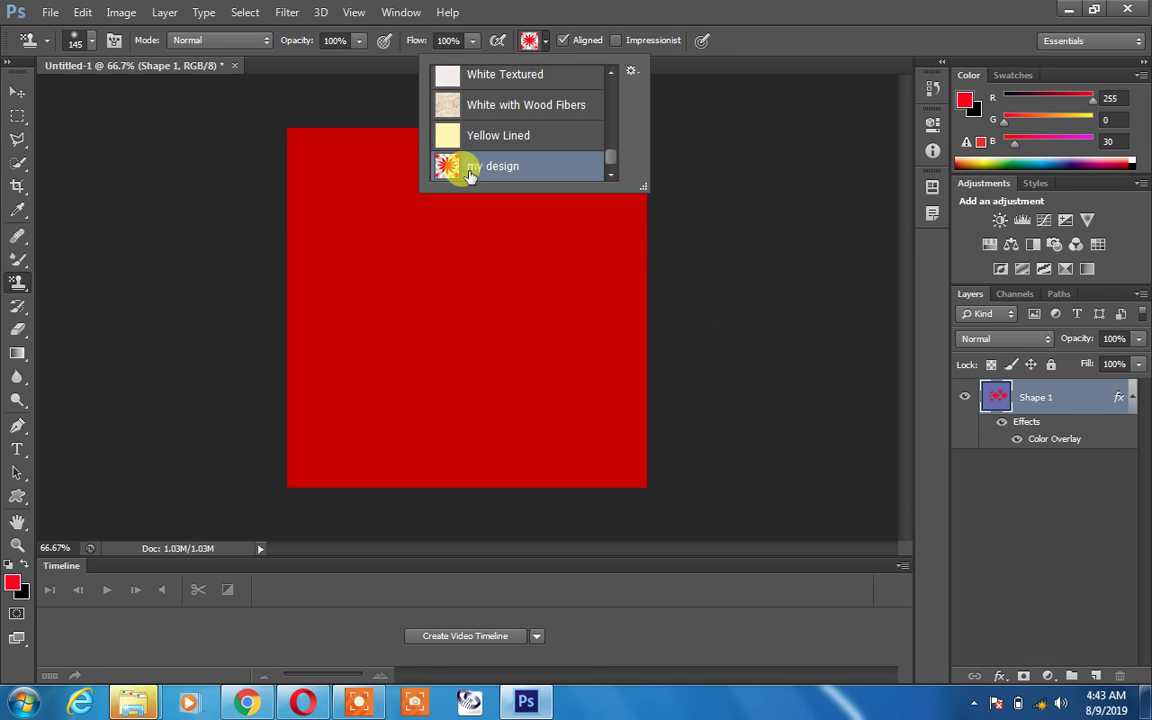
{"action": "left_click", "coordinate": [463, 249]}
{"action": "left_click", "coordinate": [355, 249]}
{"action": "left_click", "coordinate": [335, 288]}
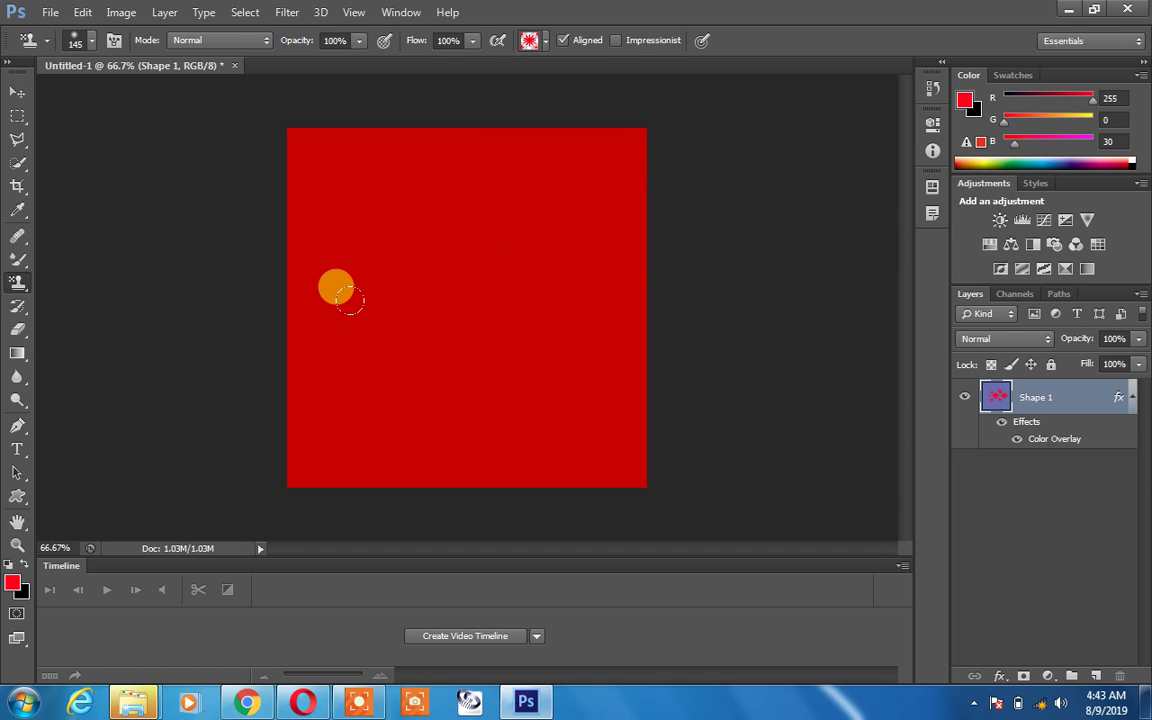
{"action": "left_click", "coordinate": [458, 420]}
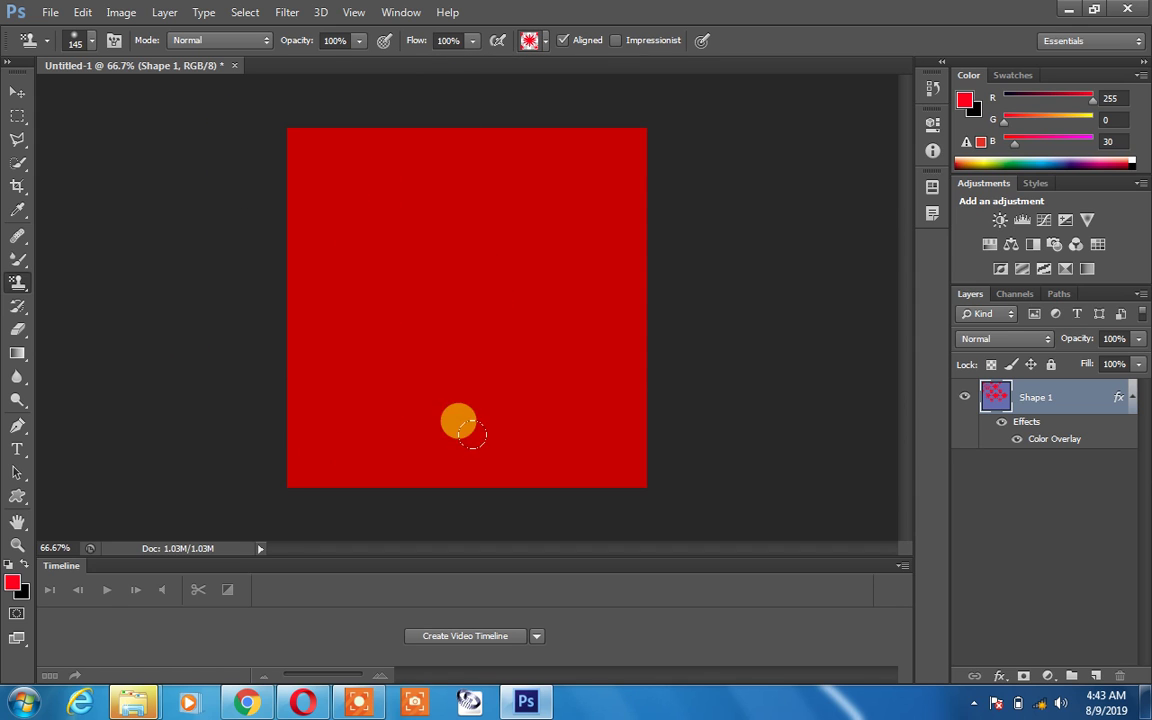
{"action": "left_click", "coordinate": [1004, 401]}
{"action": "left_click", "coordinate": [380, 306]}
{"action": "left_click", "coordinate": [437, 265]}
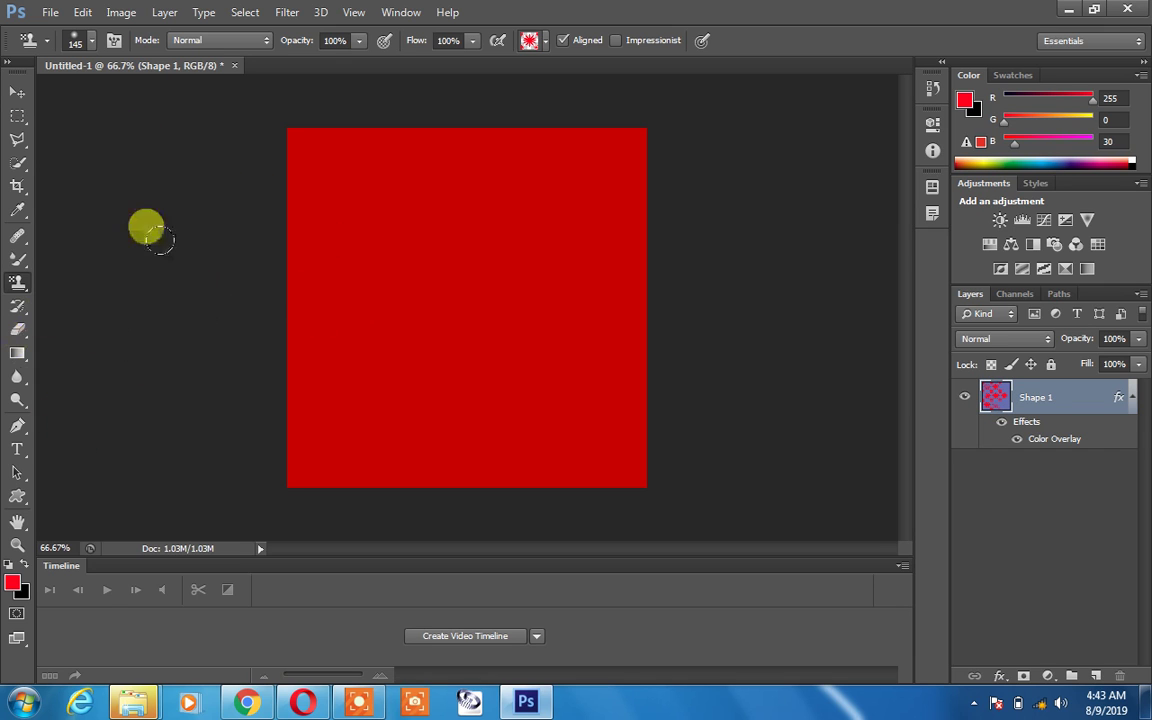
{"action": "left_click", "coordinate": [22, 96]}
{"action": "left_click", "coordinate": [405, 279]}
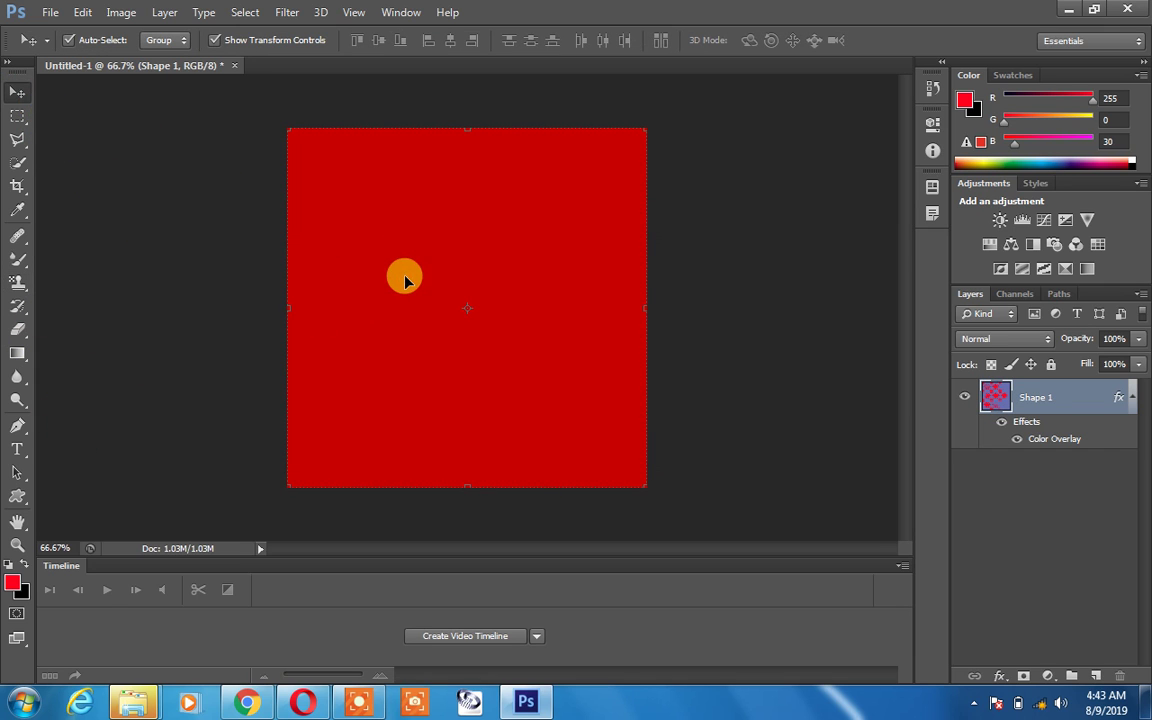
Set the foreground colour to light pink (RGB 248, 207, 212) and fill the Shape 1 layer with it.
{"action": "left_click", "coordinate": [11, 582]}
{"action": "left_click", "coordinate": [499, 438]}
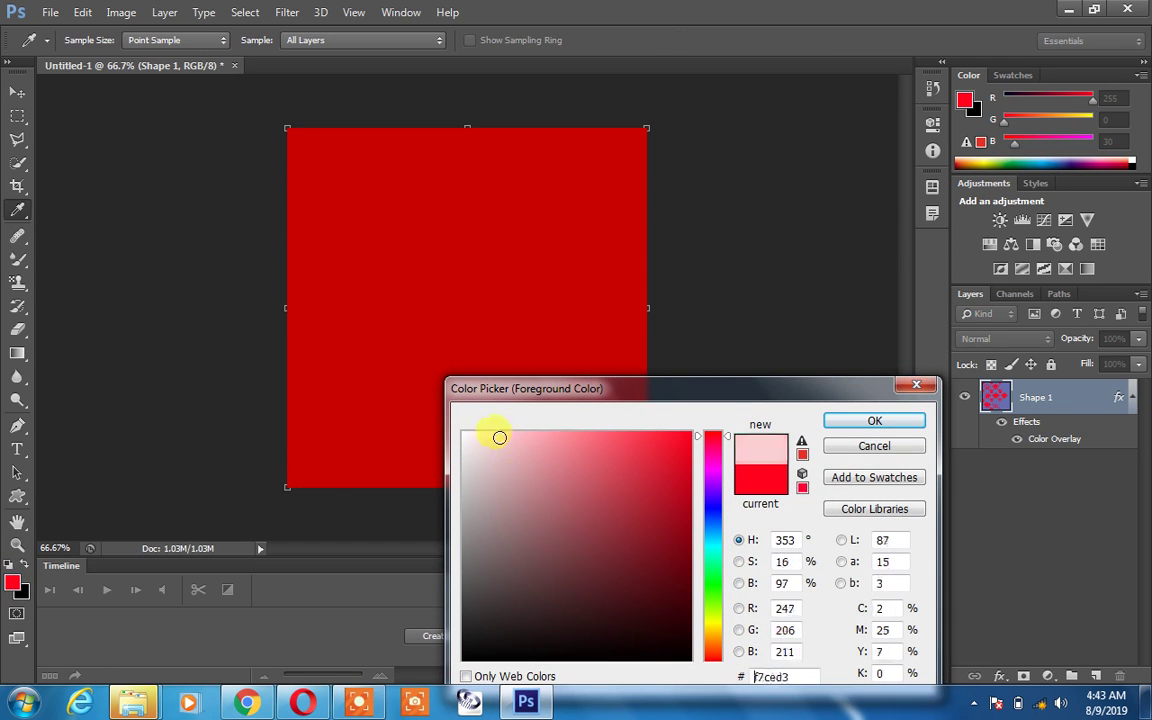
{"action": "left_click", "coordinate": [872, 422]}
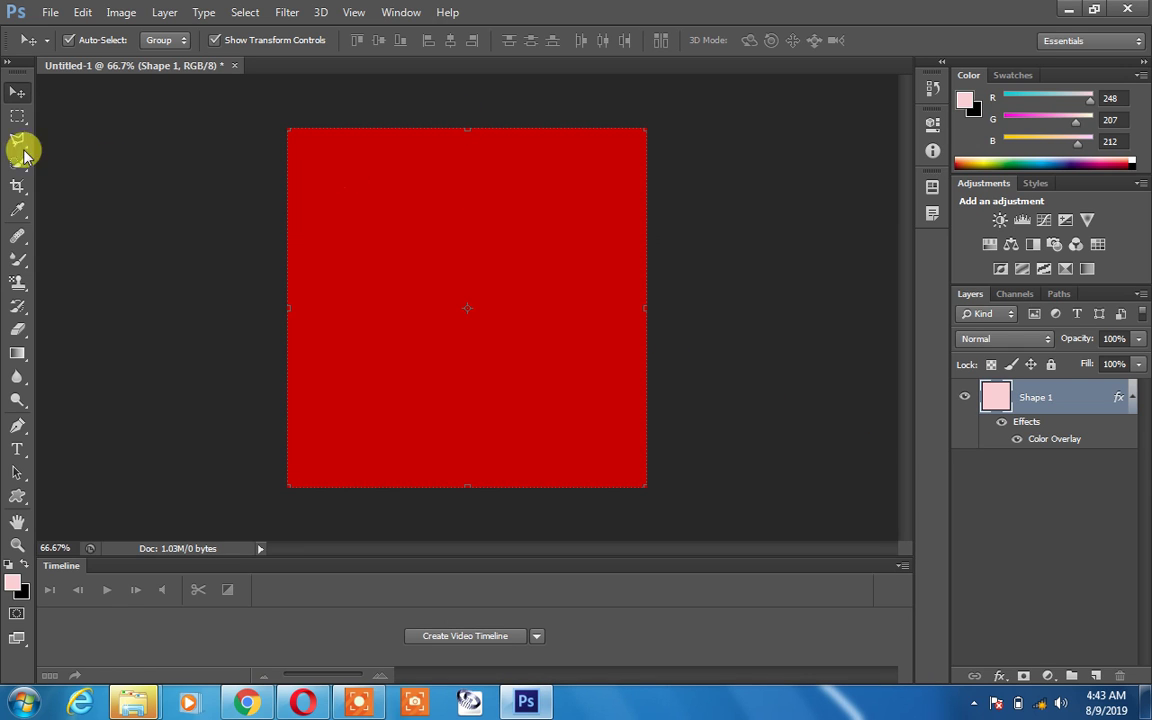
Try to paint the "my design" pattern on the Shape 1 layer with the Pattern Stamp tool and check the selected pattern.
{"action": "left_click", "coordinate": [18, 290]}
{"action": "mouse_move", "coordinate": [334, 237]}
{"action": "left_mouse_down"}
{"action": "mouse_move", "coordinate": [427, 221]}
{"action": "mouse_move", "coordinate": [485, 65]}
{"action": "left_mouse_up"}
{"action": "left_click", "coordinate": [544, 41]}
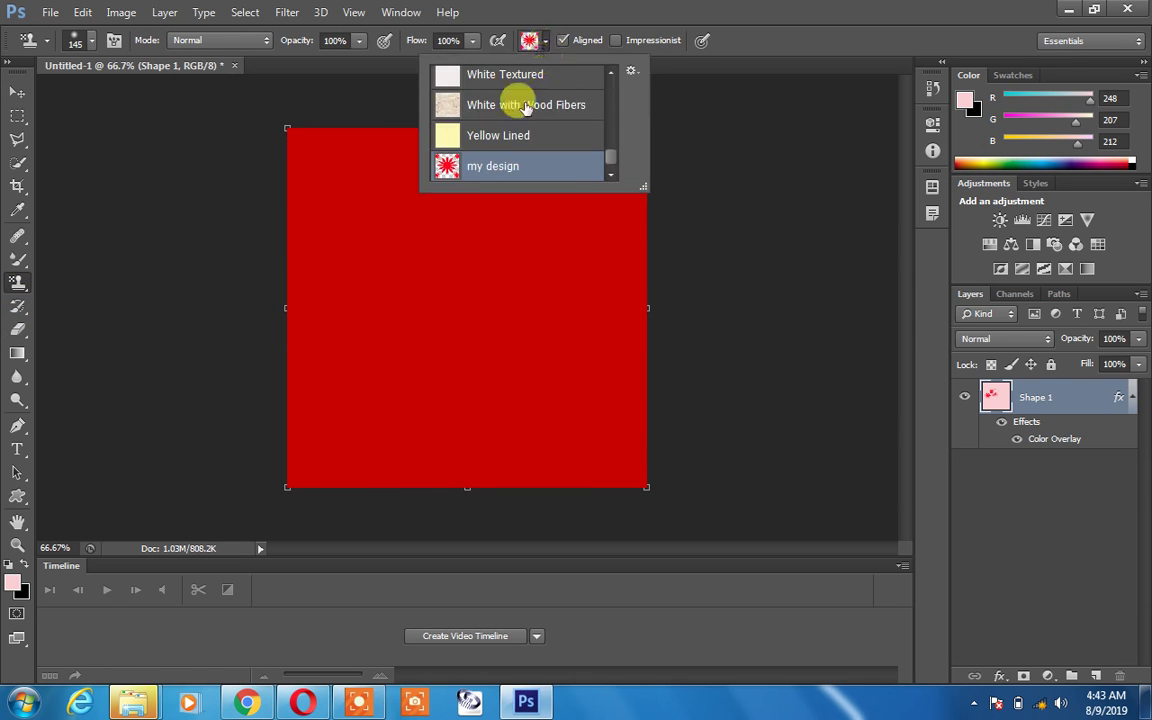
{"action": "left_click", "coordinate": [1049, 388]}
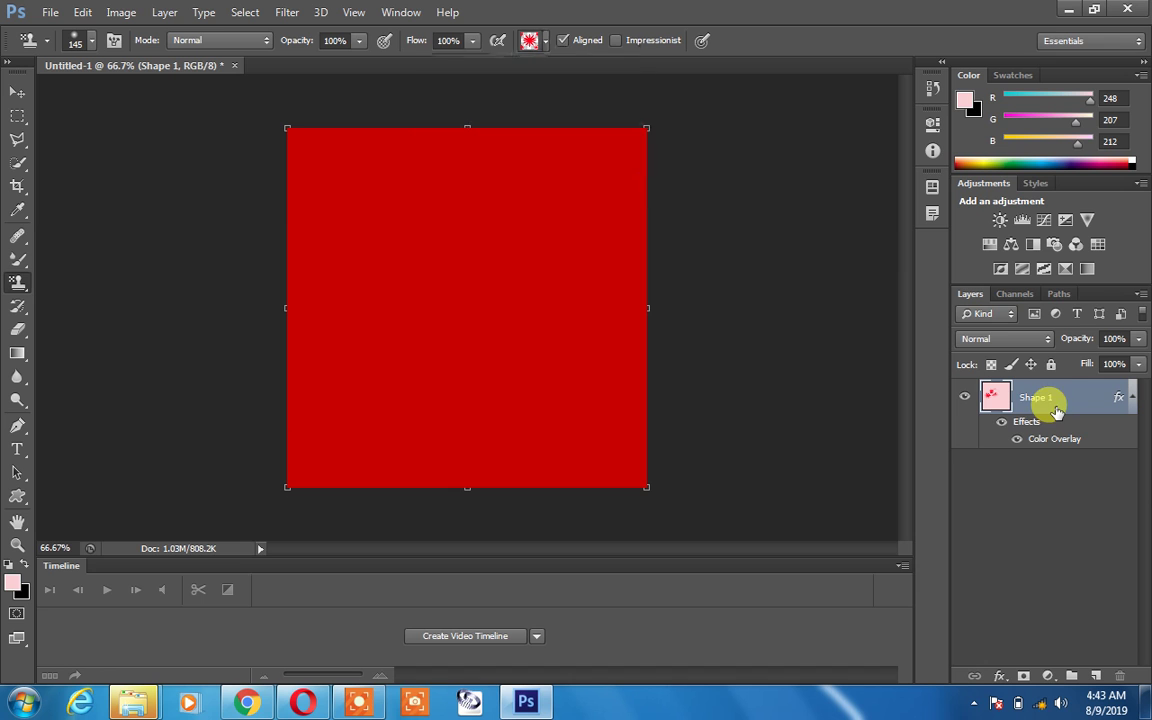
Toggle the Shape 1 layer's visibility off and try to stamp the pattern on the canvas.
{"action": "left_click", "coordinate": [965, 398]}
{"action": "left_click", "coordinate": [965, 398]}
{"action": "left_click", "coordinate": [965, 398]}
{"action": "left_click", "coordinate": [539, 321]}
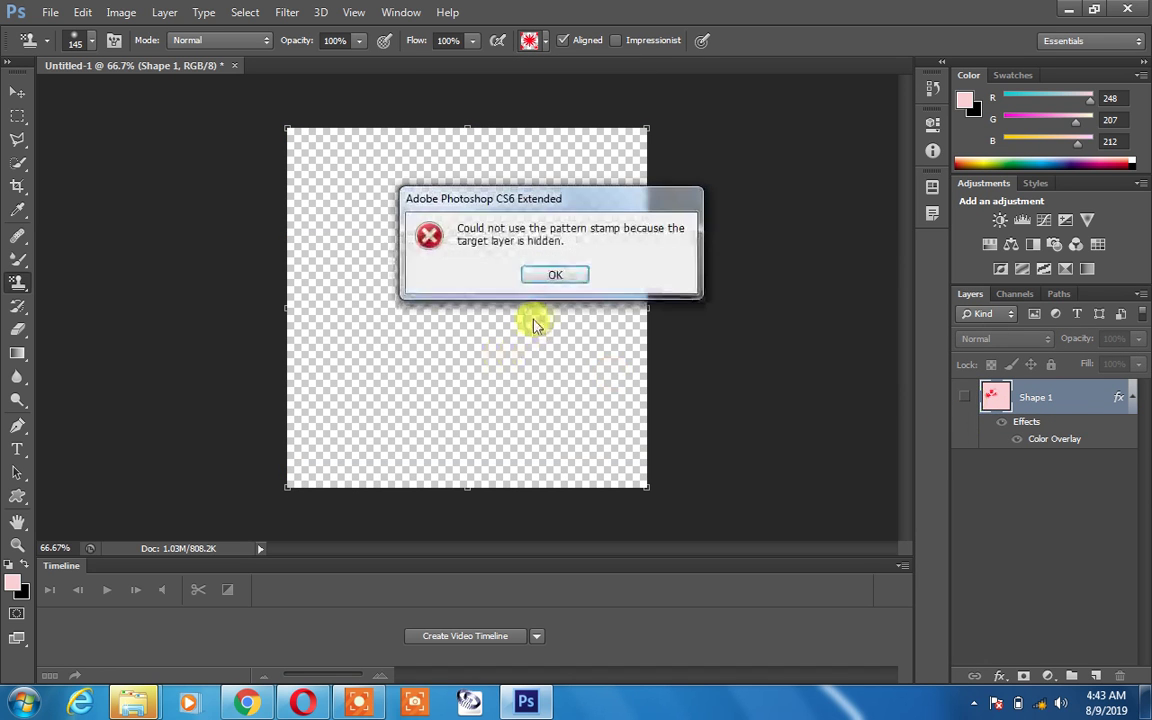
{"action": "left_click", "coordinate": [556, 274]}
Undock the Untitled-1 document into its own window and close it without saving the changes.
{"action": "left_click_drag", "start_coordinate": [175, 77], "coordinate": [200, 149]}
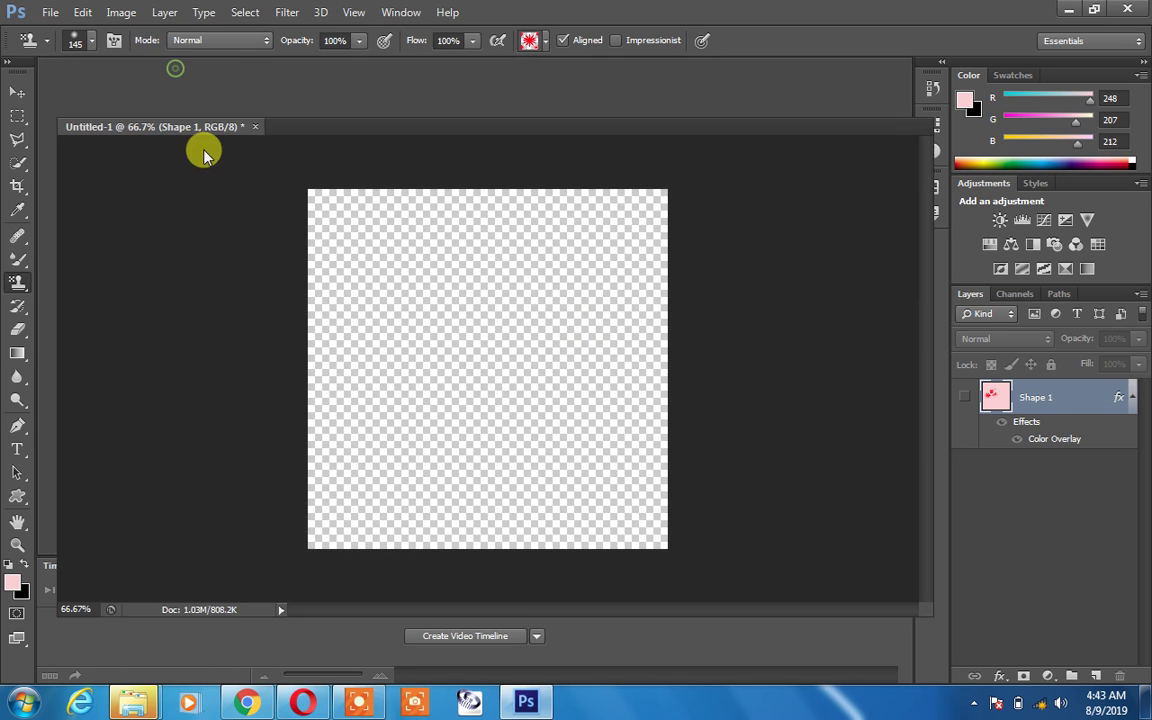
{"action": "left_click", "coordinate": [423, 146]}
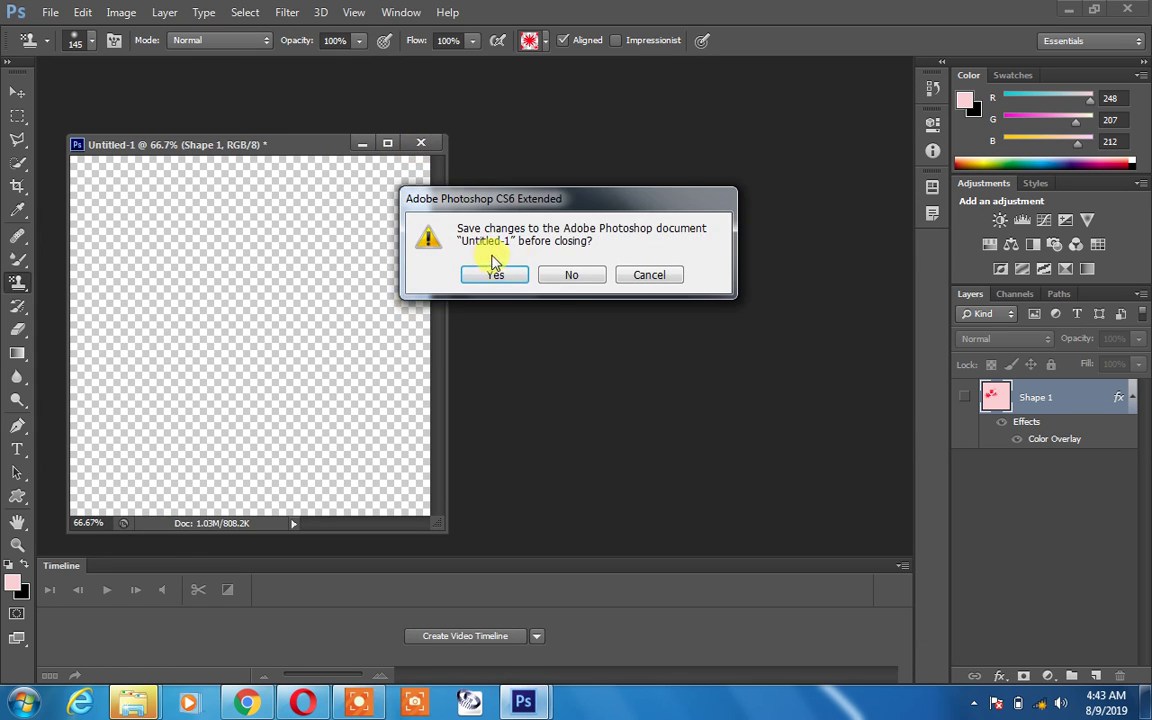
{"action": "left_click", "coordinate": [571, 275]}
Create a new 600 × 600 pixel RGB document at 96 pixels/inch with a transparent background.
{"action": "left_click", "coordinate": [50, 12]}
{"action": "left_click", "coordinate": [62, 31]}
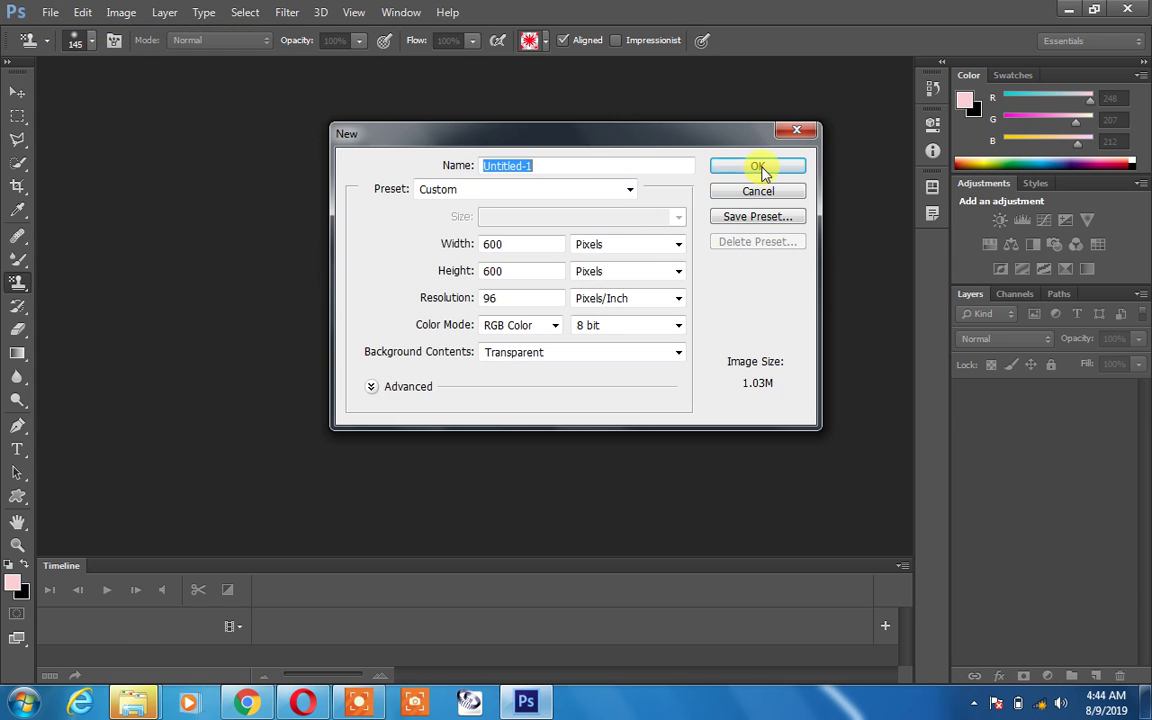
{"action": "left_click", "coordinate": [758, 167]}
Paint the "my design" flower pattern across the transparent canvas on Layer 1, going over the faint areas and edges with the 145 px Pattern Stamp brush.
{"action": "mouse_move", "coordinate": [522, 337]}
{"action": "left_mouse_down"}
{"action": "mouse_move", "coordinate": [344, 308]}
{"action": "mouse_move", "coordinate": [360, 318]}
{"action": "mouse_move", "coordinate": [539, 200]}
{"action": "mouse_move", "coordinate": [597, 105]}
{"action": "mouse_move", "coordinate": [304, 224]}
{"action": "mouse_move", "coordinate": [285, 100]}
{"action": "mouse_move", "coordinate": [298, 137]}
{"action": "mouse_move", "coordinate": [297, 353]}
{"action": "mouse_move", "coordinate": [553, 286]}
{"action": "mouse_move", "coordinate": [517, 352]}
{"action": "mouse_move", "coordinate": [624, 340]}
{"action": "mouse_move", "coordinate": [654, 195]}
{"action": "mouse_move", "coordinate": [535, 343]}
{"action": "left_mouse_up"}
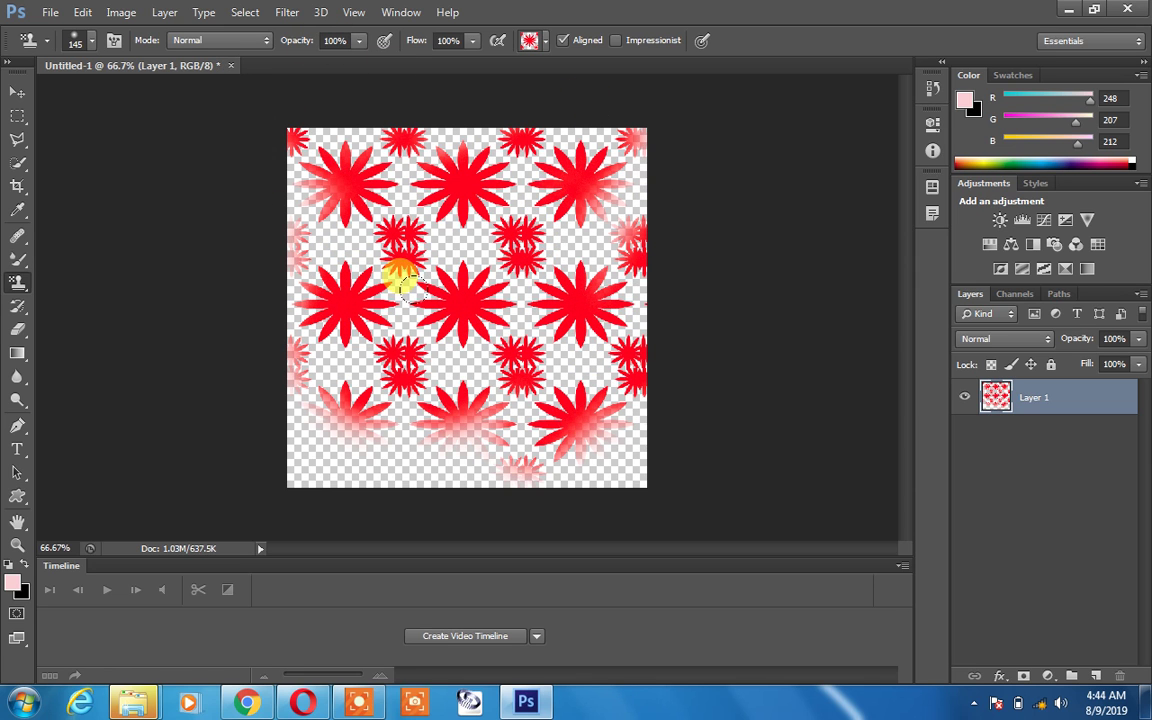
{"action": "mouse_move", "coordinate": [402, 282]}
{"action": "left_mouse_down"}
{"action": "mouse_move", "coordinate": [288, 428]}
{"action": "mouse_move", "coordinate": [368, 385]}
{"action": "mouse_move", "coordinate": [431, 452]}
{"action": "mouse_move", "coordinate": [538, 463]}
{"action": "mouse_move", "coordinate": [611, 392]}
{"action": "mouse_move", "coordinate": [573, 430]}
{"action": "mouse_move", "coordinate": [584, 116]}
{"action": "left_mouse_up"}
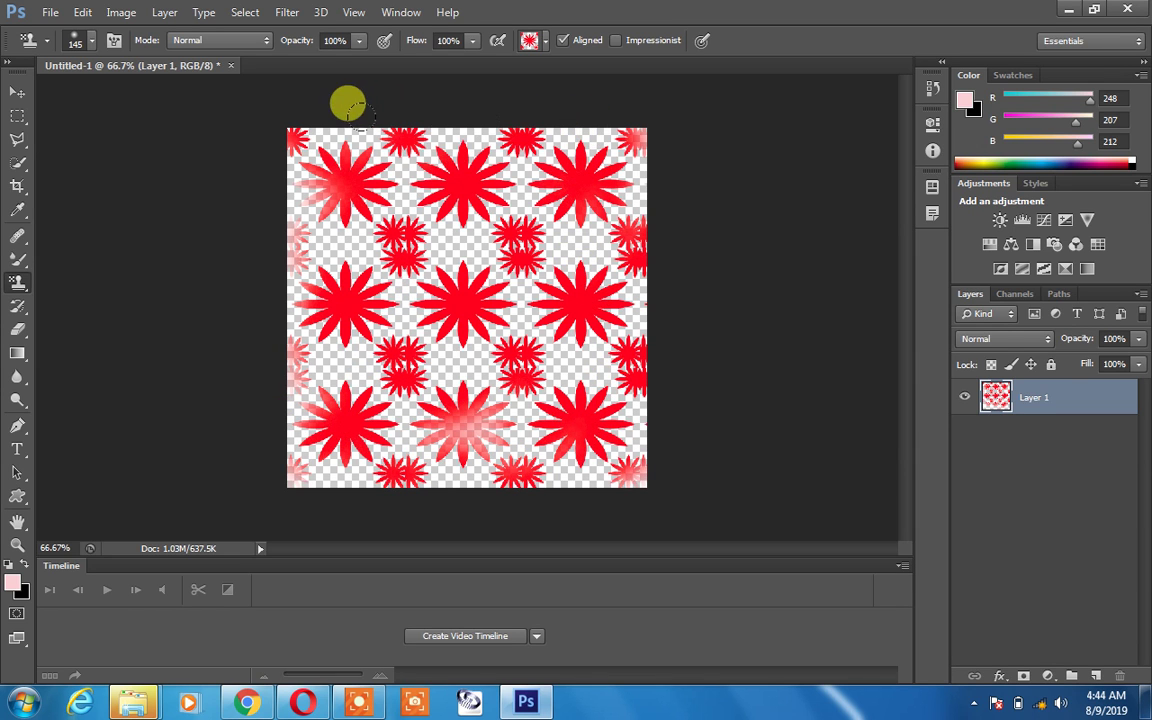
{"action": "left_click_drag", "start_coordinate": [285, 308], "coordinate": [285, 396]}
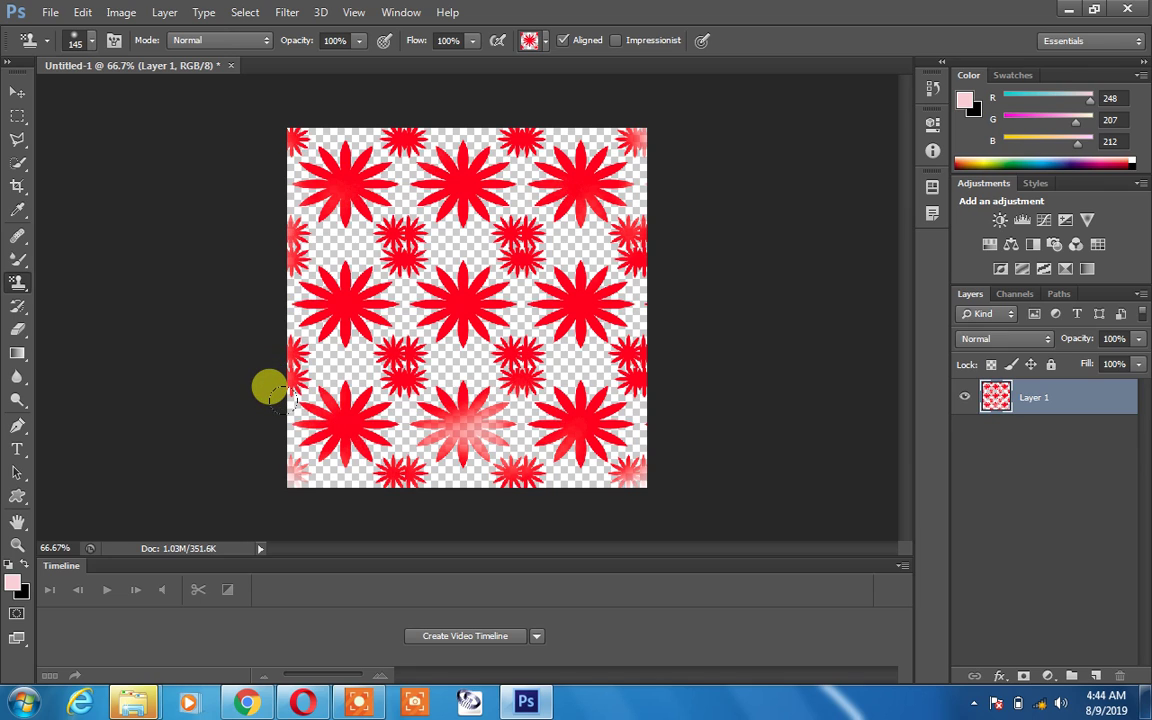